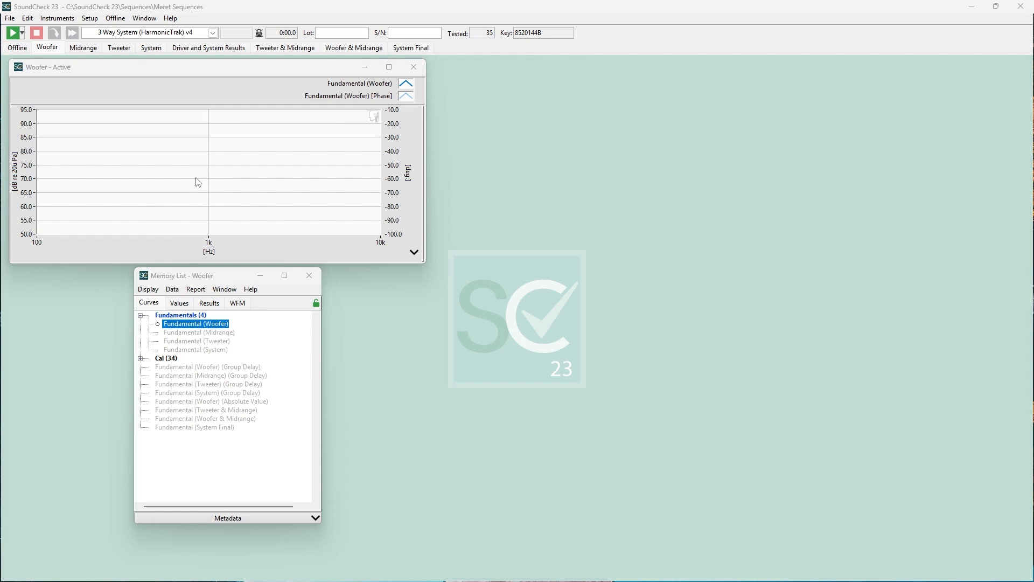
Open the Sequence Editor, collapse the Post-Processing templates and narrow the step templates area, keeping it visible beside the sequence steps
{"action": "left_click", "coordinate": [88, 19]}
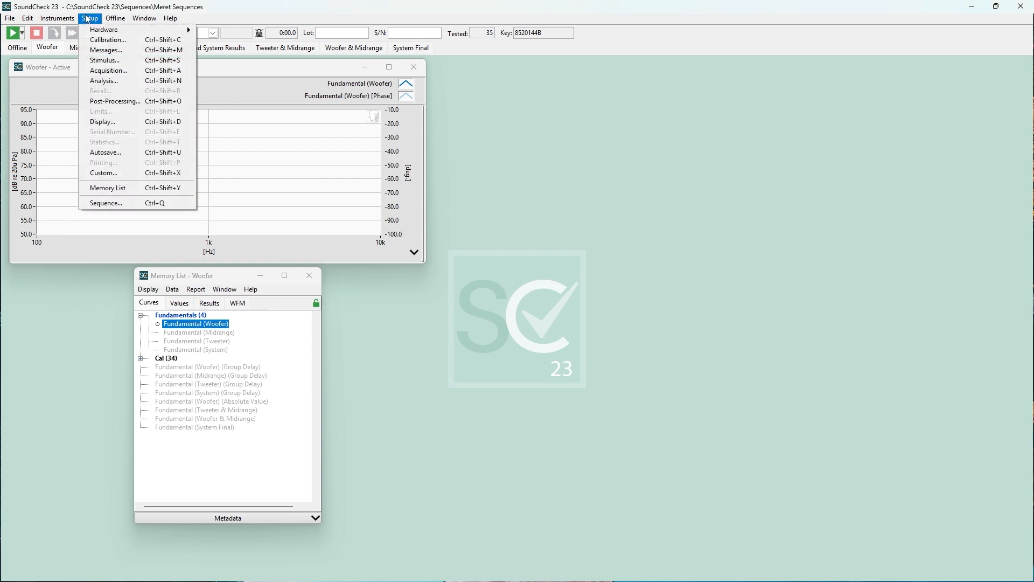
{"action": "left_click", "coordinate": [103, 202]}
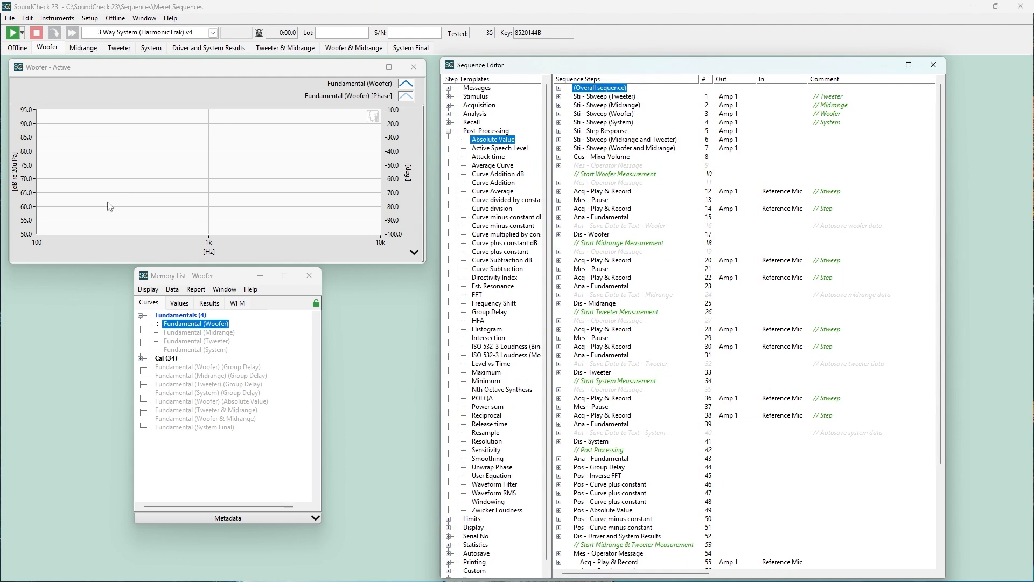
{"action": "left_click", "coordinate": [449, 130]}
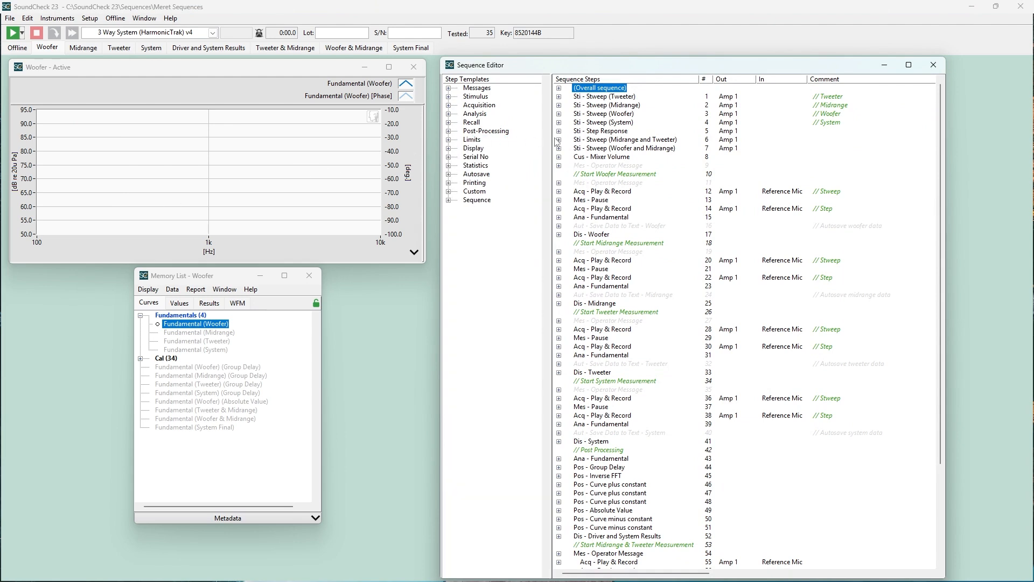
{"action": "mouse_move", "coordinate": [552, 139]}
{"action": "left_mouse_down"}
{"action": "mouse_move", "coordinate": [574, 138]}
{"action": "mouse_move", "coordinate": [550, 140]}
{"action": "left_mouse_up"}
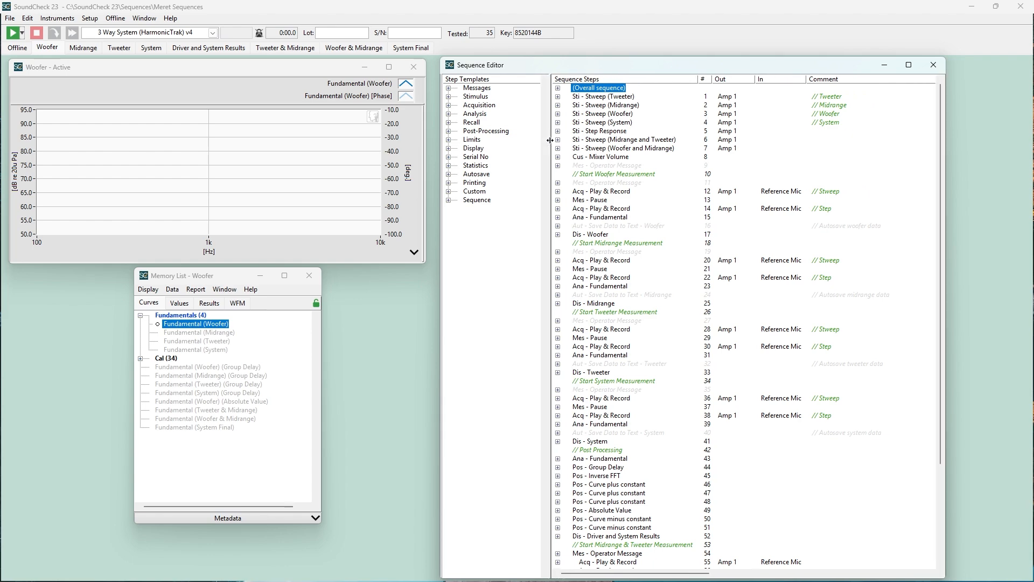
{"action": "double_click", "coordinate": [552, 143]}
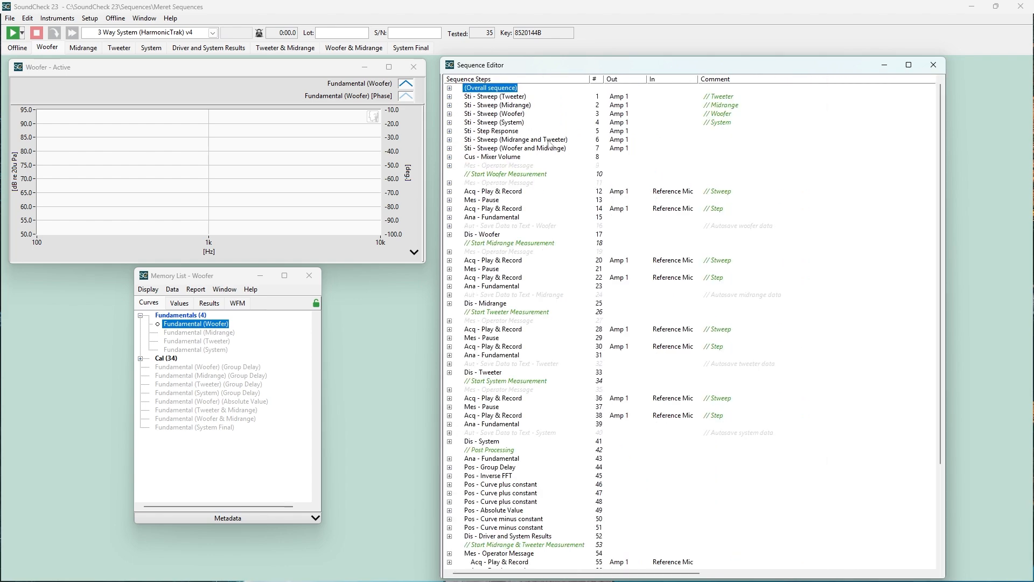
{"action": "double_click", "coordinate": [441, 145]}
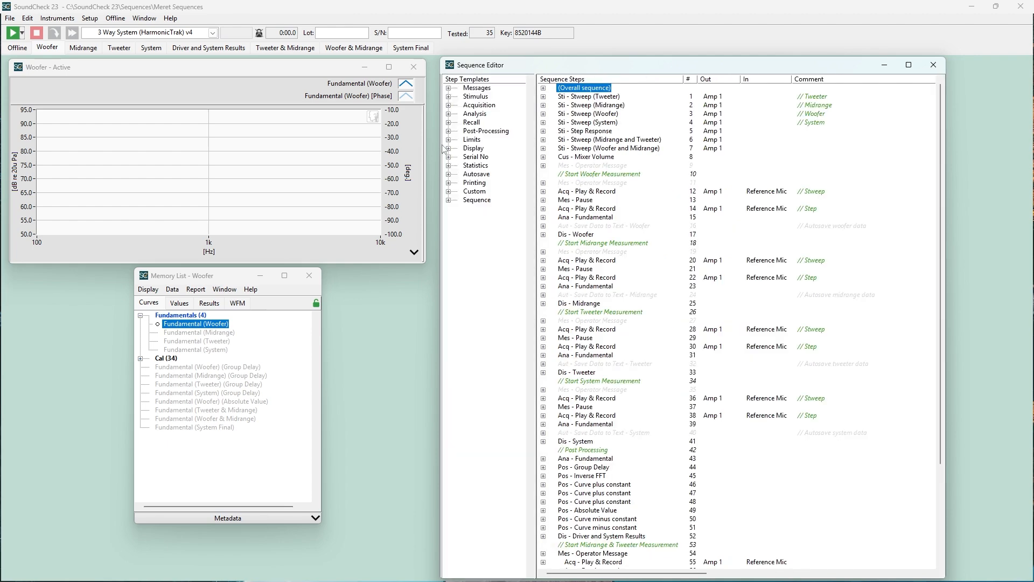
Examine the step templates in the Messages, Acquisition and Post-Processing categories
{"action": "left_click", "coordinate": [449, 89]}
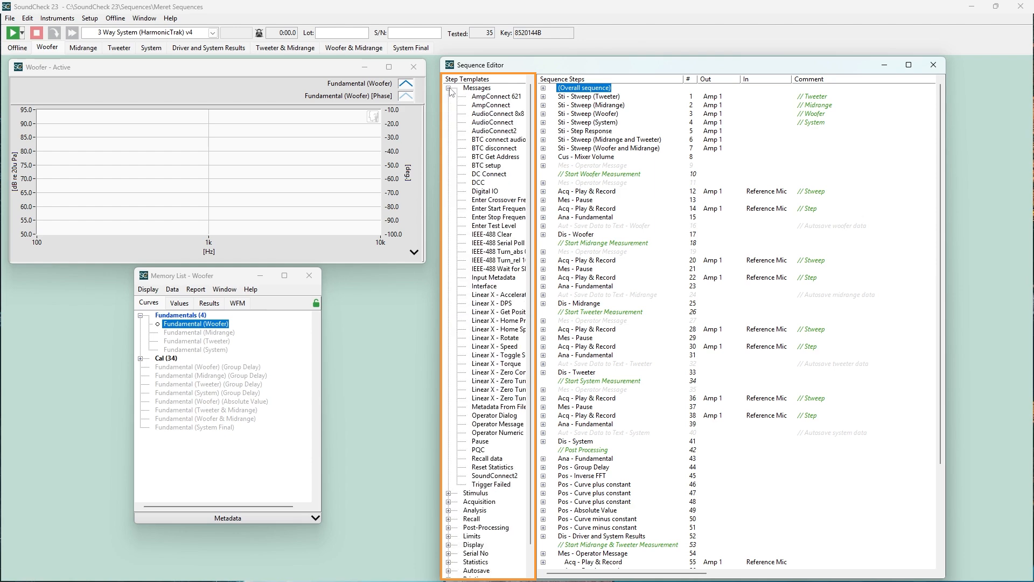
{"action": "left_click", "coordinate": [449, 89]}
{"action": "left_click", "coordinate": [449, 105]}
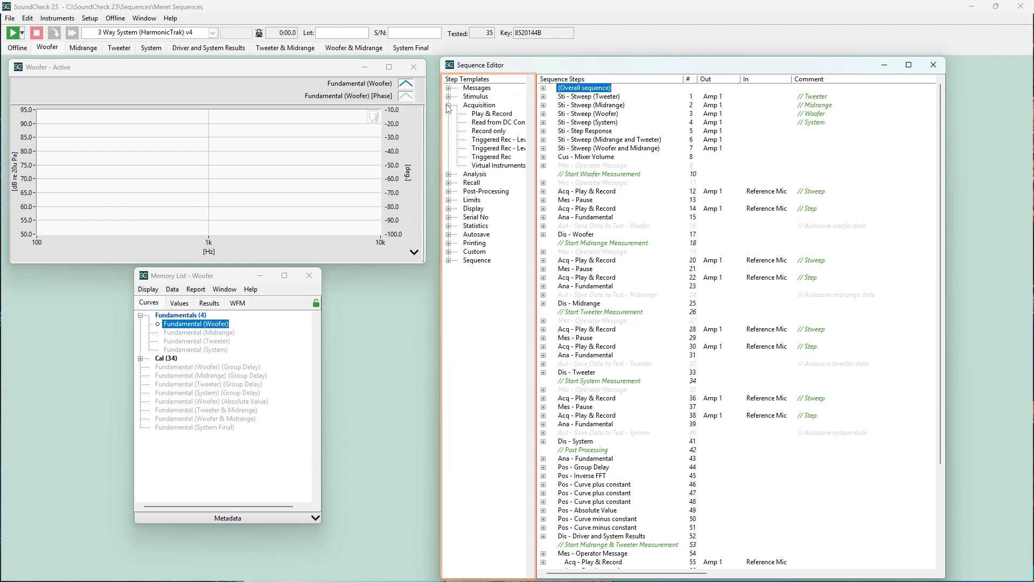
{"action": "left_click", "coordinate": [449, 106]}
{"action": "left_click", "coordinate": [449, 132]}
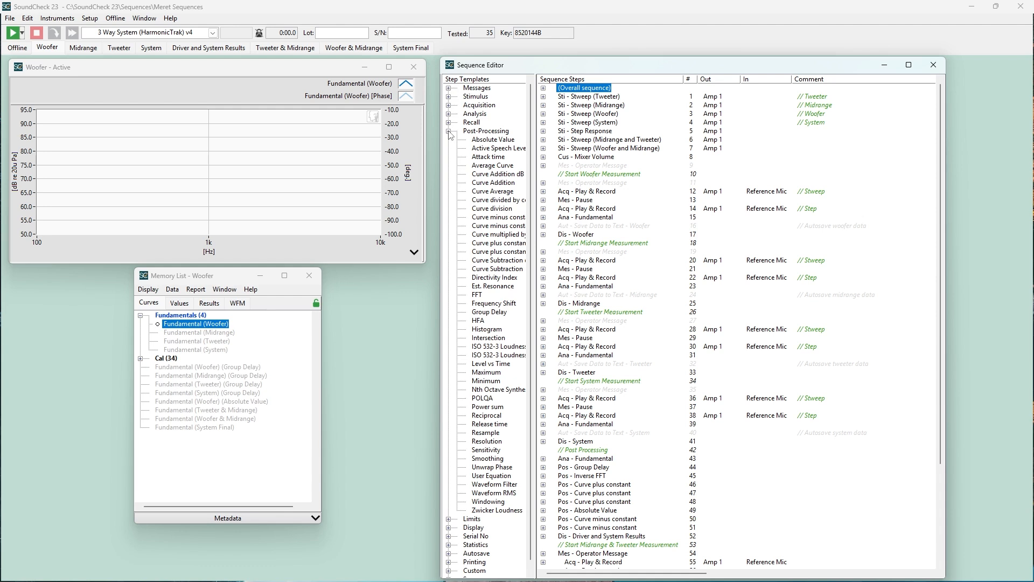
{"action": "left_click", "coordinate": [449, 131]}
Review the template management options for the Post-Processing category and for its Absolute Value template
{"action": "right_click", "coordinate": [482, 133]}
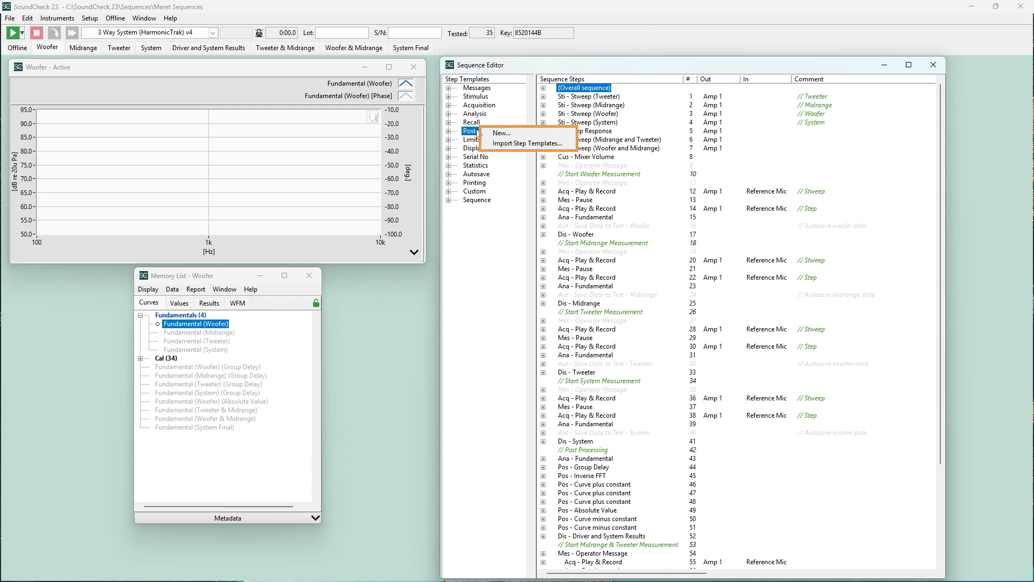
{"action": "left_click", "coordinate": [448, 132]}
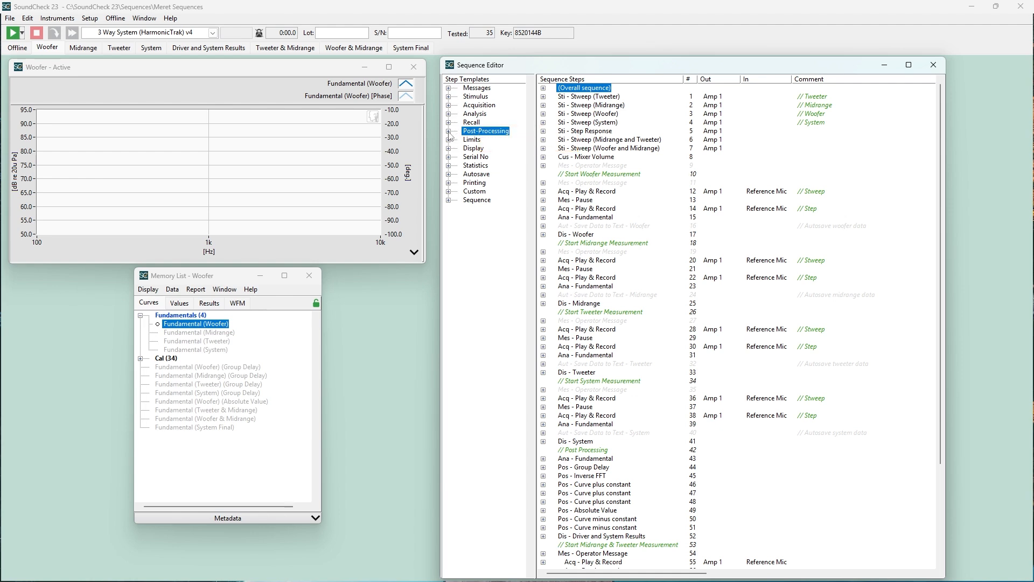
{"action": "left_click", "coordinate": [449, 131]}
{"action": "left_click", "coordinate": [478, 142]}
{"action": "right_click", "coordinate": [478, 142]}
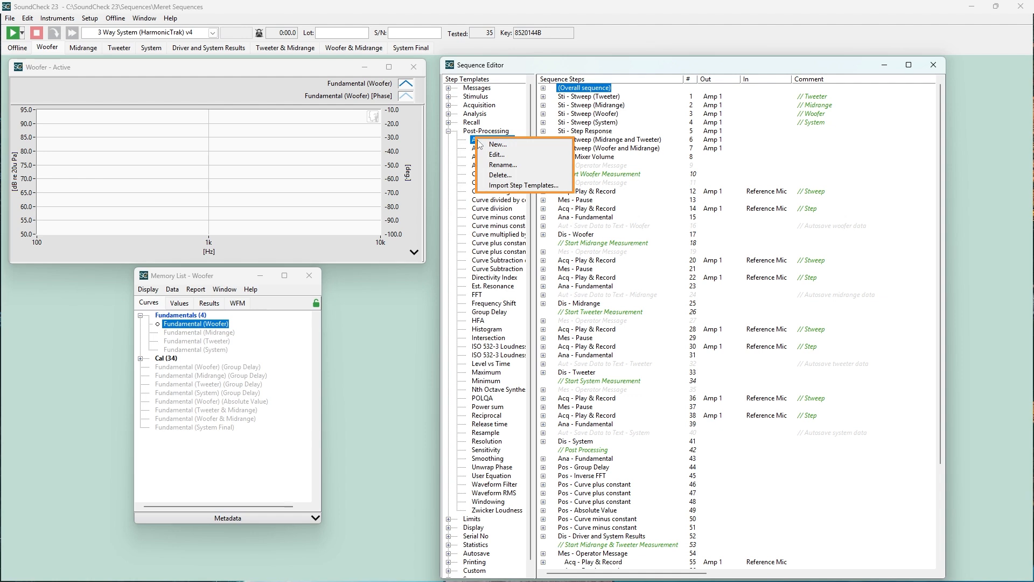
{"action": "left_click", "coordinate": [449, 134]}
{"action": "left_click", "coordinate": [448, 132]}
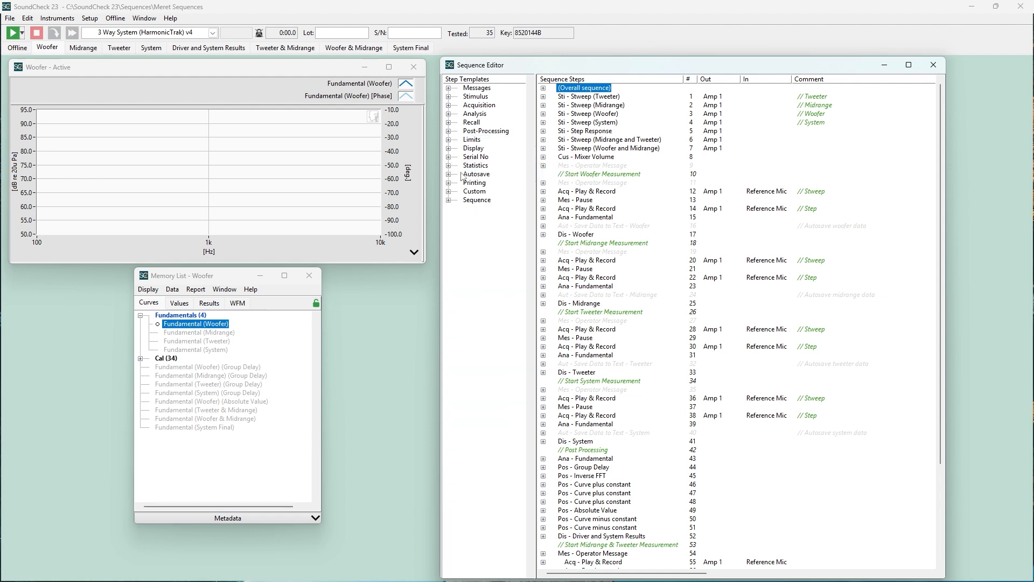
Examine the Sequence template category and the contents of its first 2 Way System sequence
{"action": "left_click", "coordinate": [449, 200]}
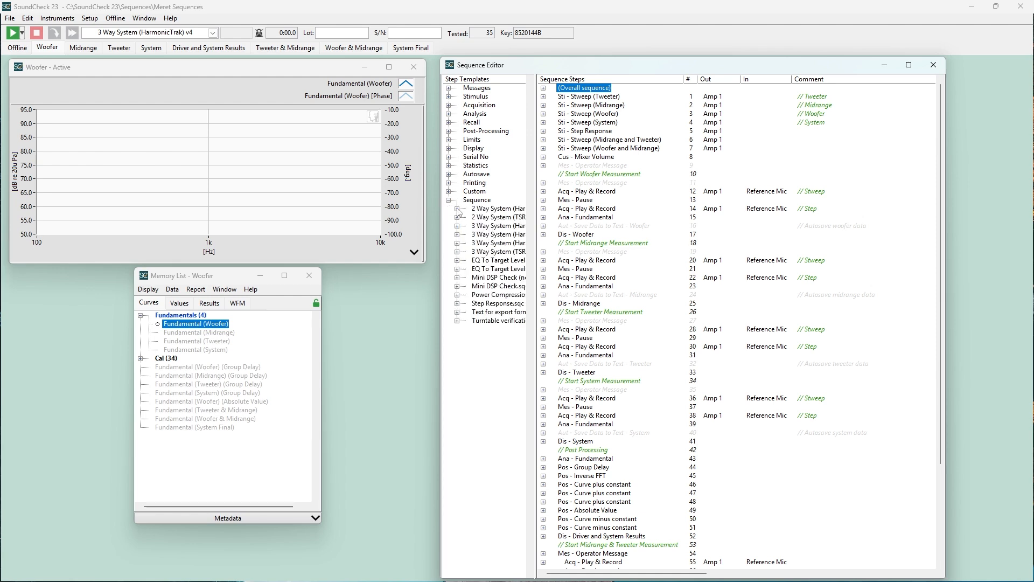
{"action": "left_click", "coordinate": [457, 209]}
{"action": "left_click", "coordinate": [457, 209]}
{"action": "left_click", "coordinate": [449, 200]}
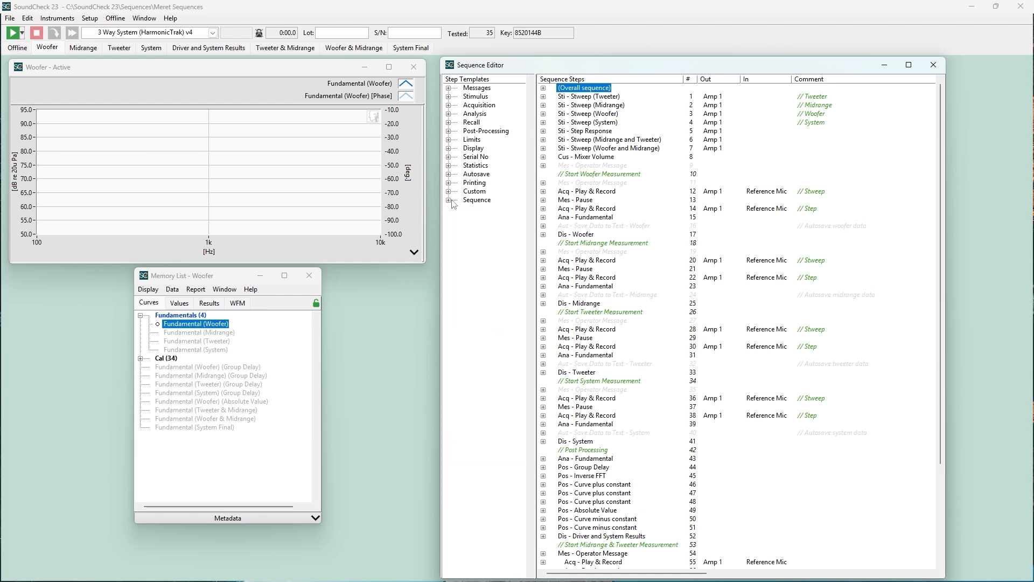
In the overall sequence configuration, define the curve parameter "Upper Limit" and the value parameter "Test Level"
{"action": "double_click", "coordinate": [582, 88]}
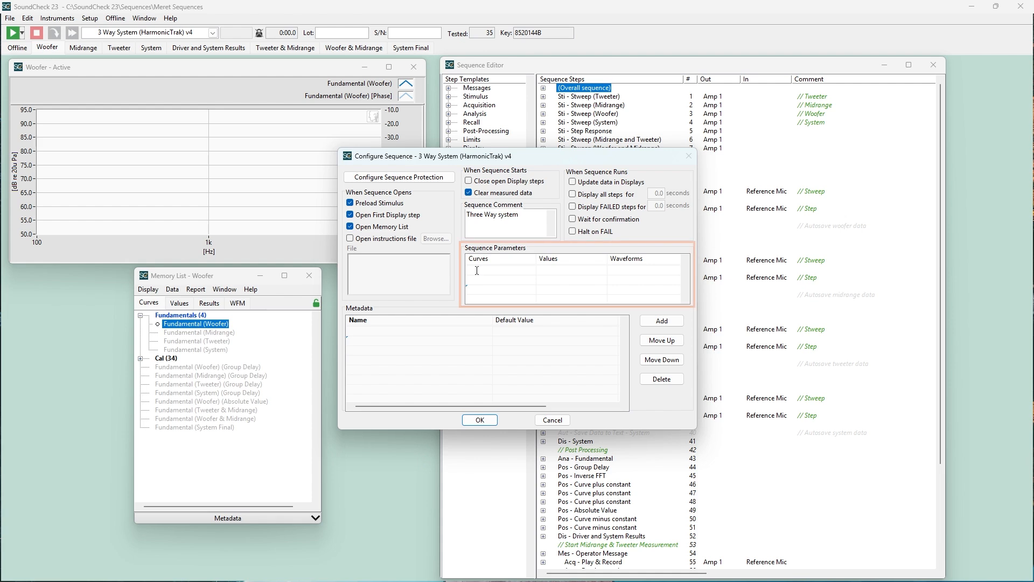
{"action": "type", "text": "pper Limit"}
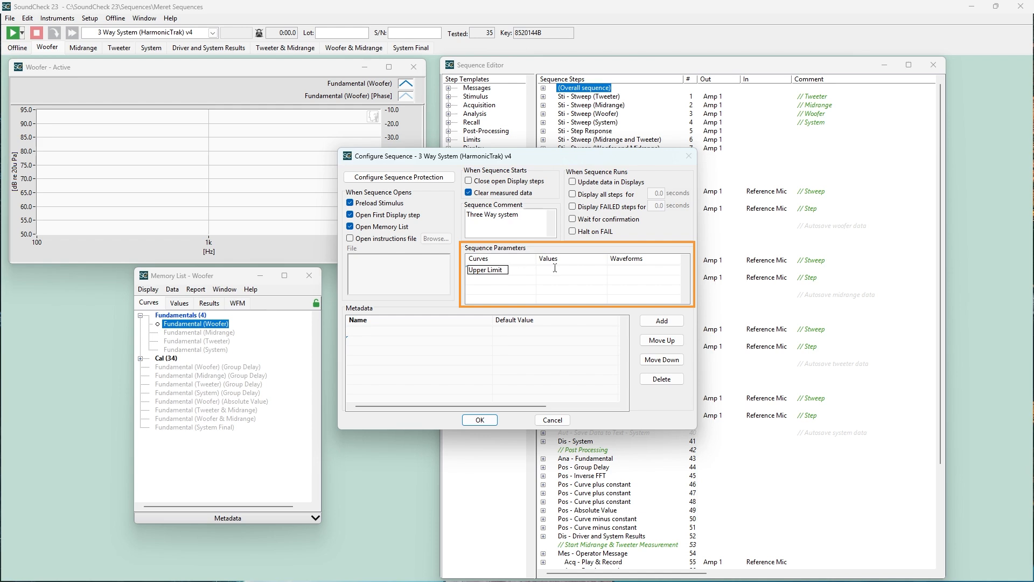
{"action": "left_click", "coordinate": [555, 268]}
{"action": "type", "text": "Test Level"}
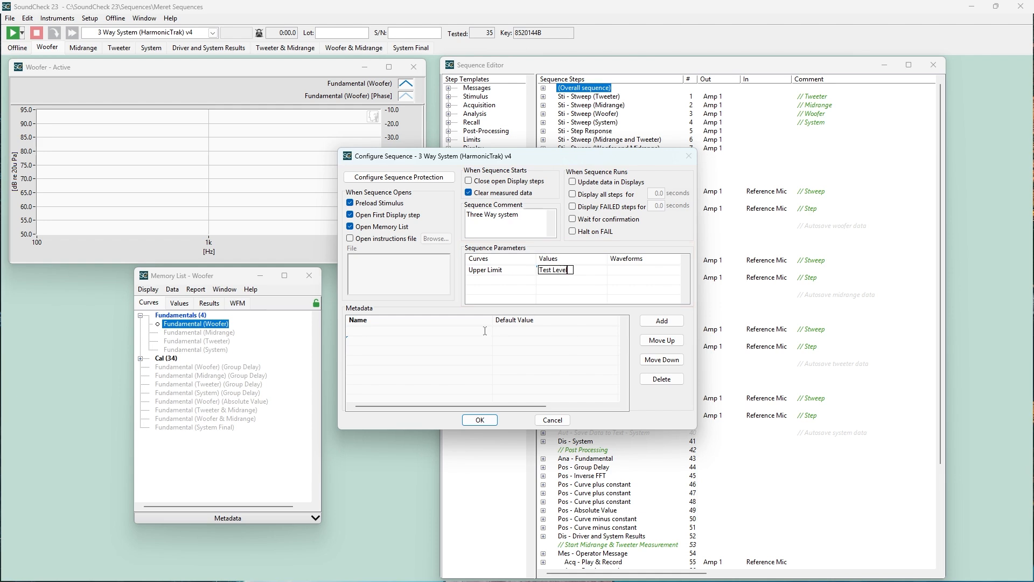
Add Serial Number, Sequence Name, Lot Number, Max FSD Out System Sti Y [dBFSD] and Max FSD Out Step Sti X [%FSD] as sequence metadata
{"action": "left_click", "coordinate": [662, 321]}
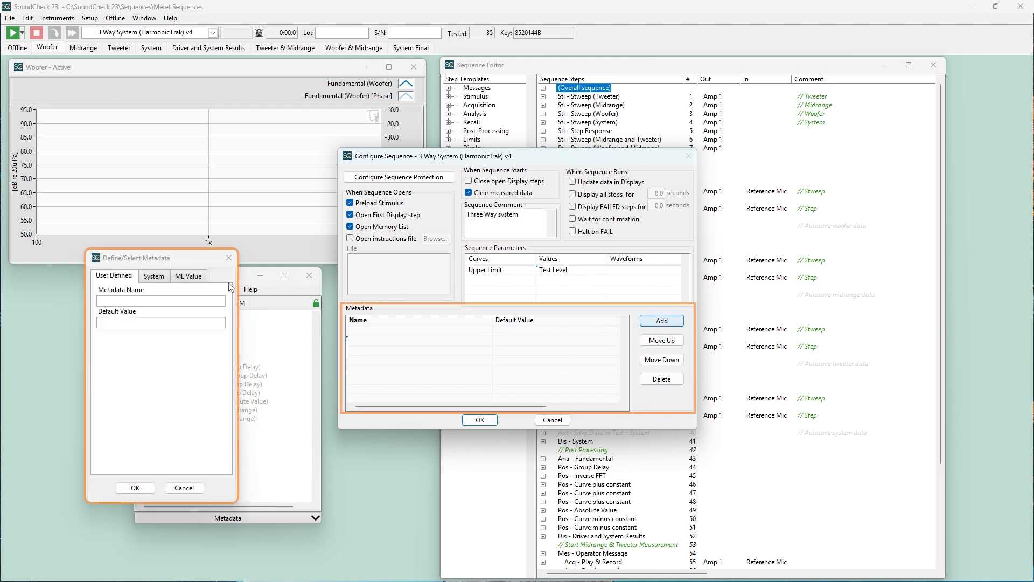
{"action": "left_click", "coordinate": [154, 276]}
{"action": "left_click", "coordinate": [104, 301]}
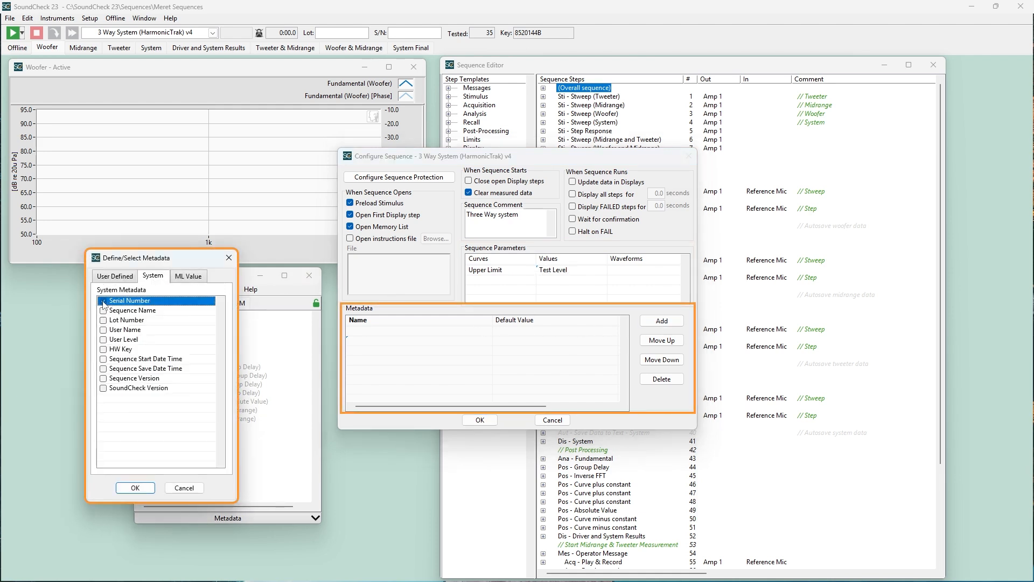
{"action": "left_click", "coordinate": [103, 311]}
{"action": "left_click", "coordinate": [104, 320]}
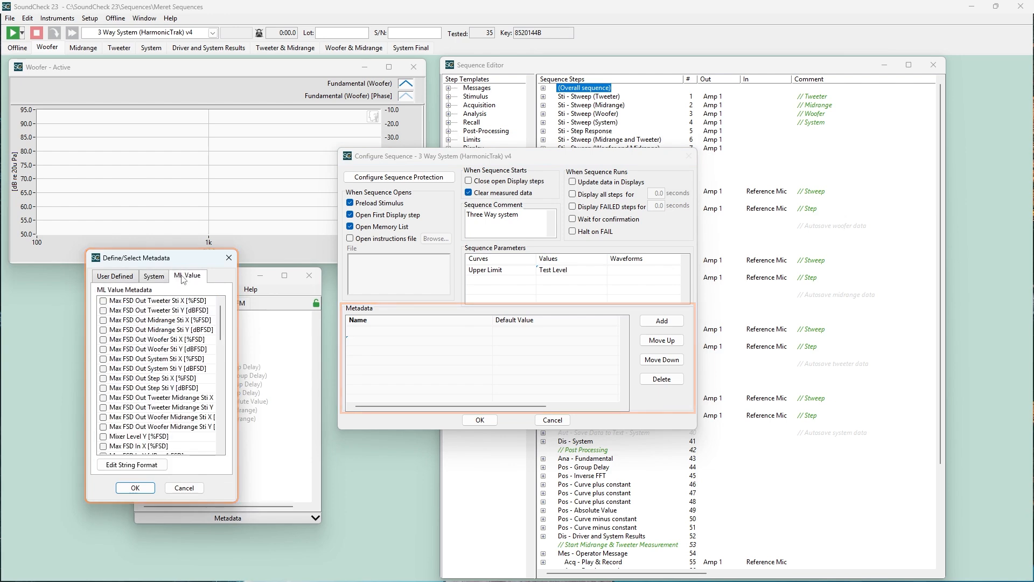
{"action": "left_click", "coordinate": [104, 369]}
{"action": "left_click", "coordinate": [104, 378]}
{"action": "left_click", "coordinate": [135, 487]}
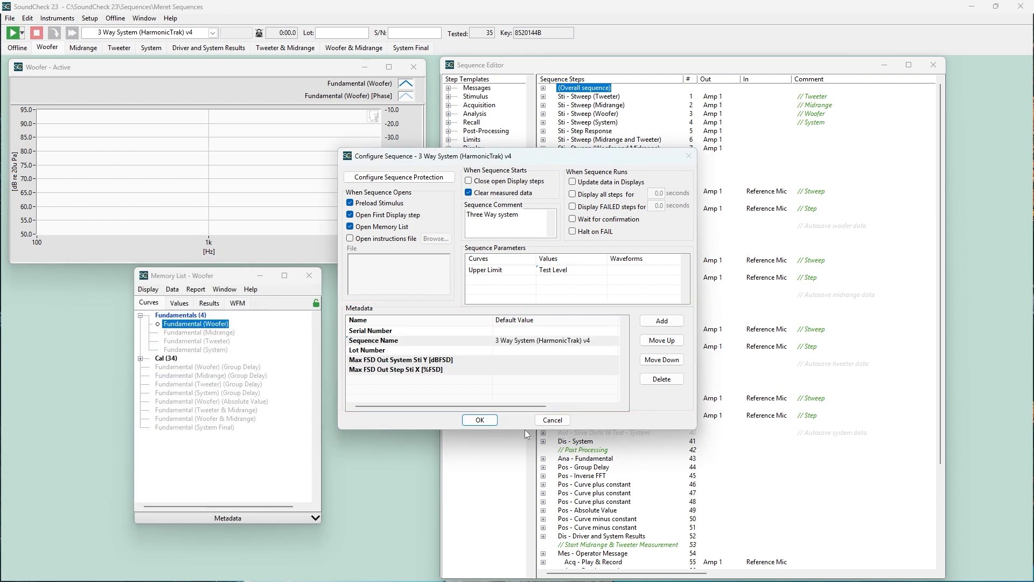
{"action": "left_click", "coordinate": [480, 421]}
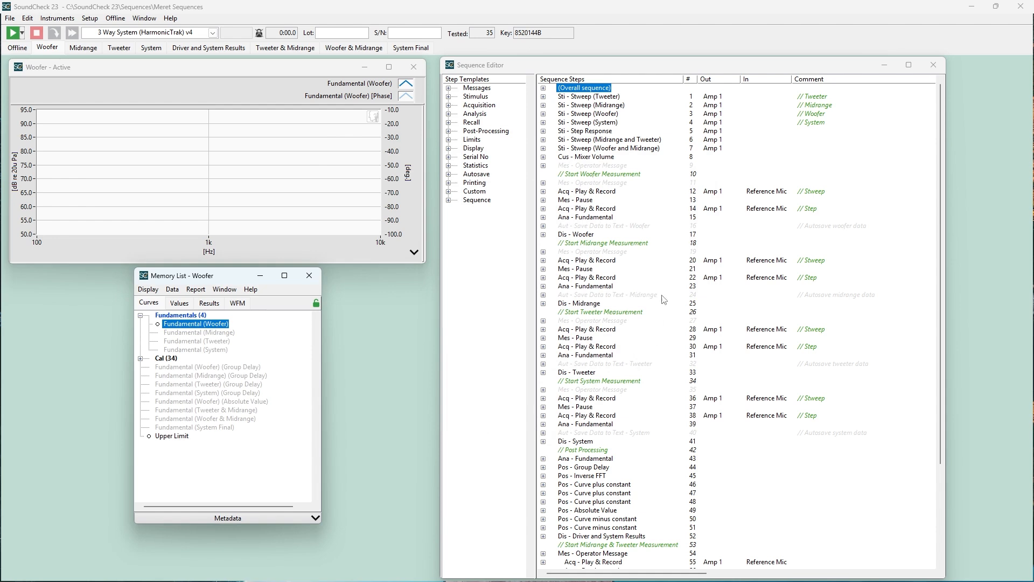
Inspect the input and output data of the first woofer Play & Record step, number 12
{"action": "left_click", "coordinate": [544, 193]}
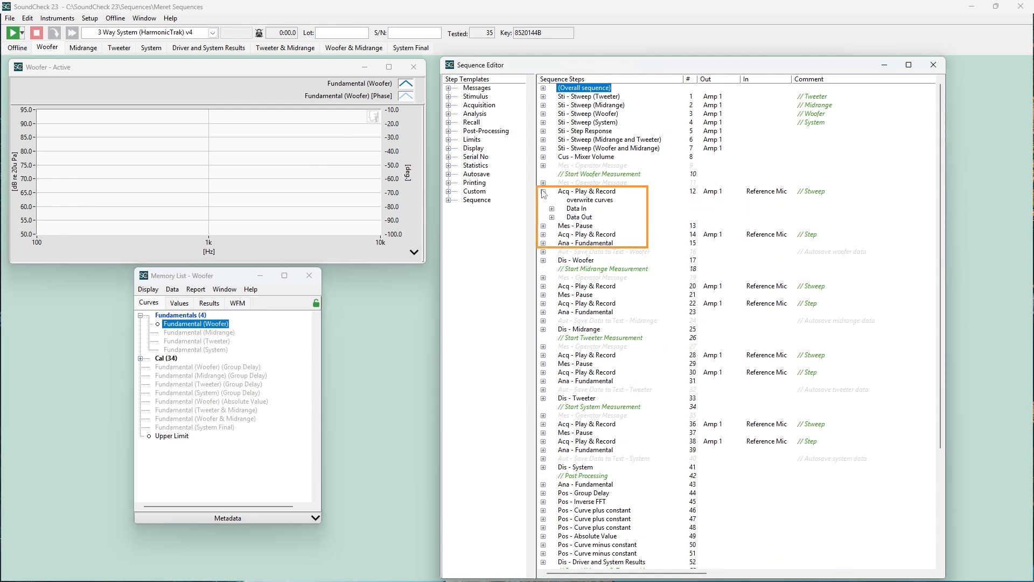
{"action": "left_click", "coordinate": [552, 209]}
{"action": "left_click", "coordinate": [552, 226]}
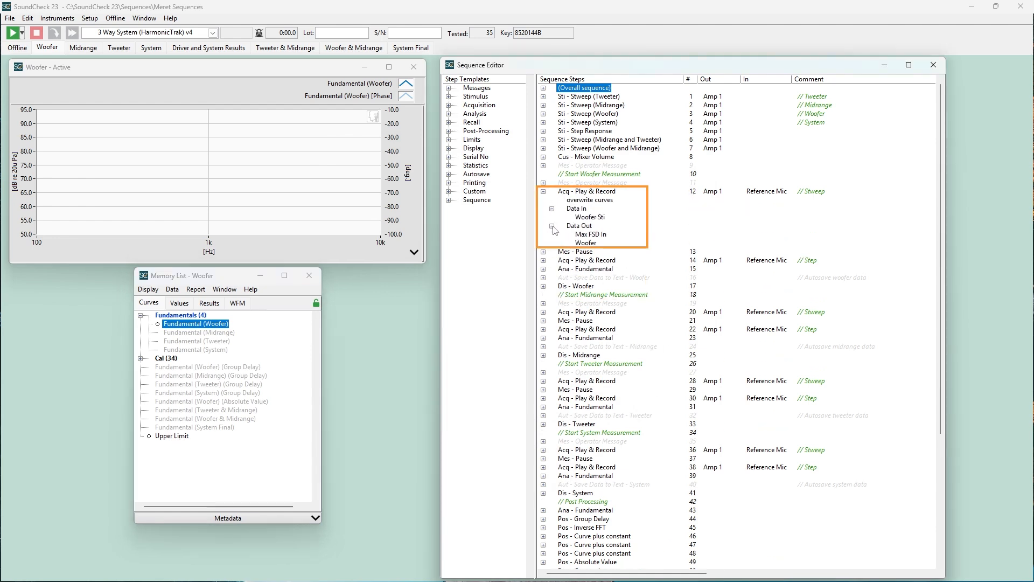
{"action": "left_click", "coordinate": [543, 192]}
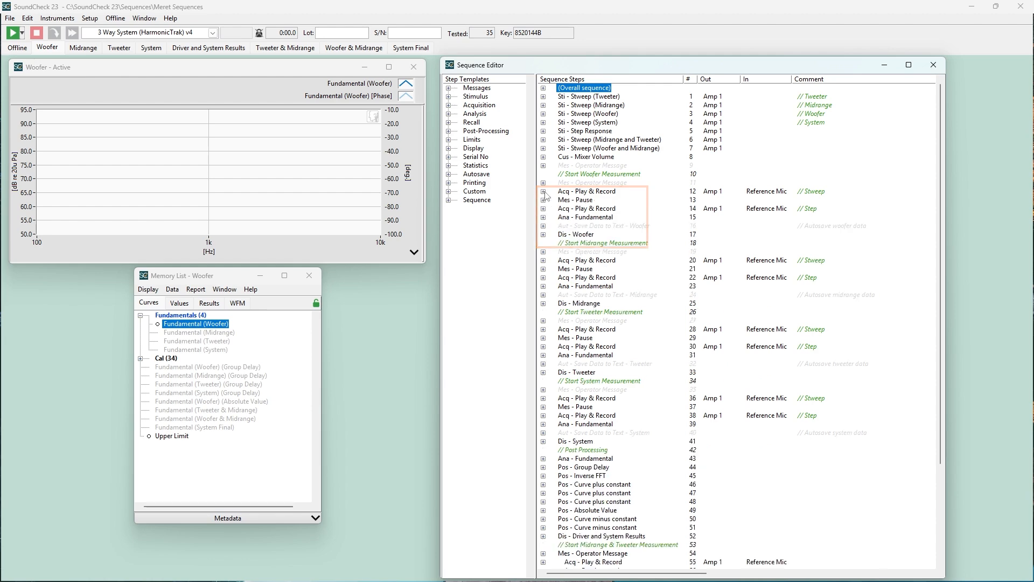
Insert an Absolute Value post-processing template into the sequence directly after the second Curve plus constant step
{"action": "left_click", "coordinate": [601, 158]}
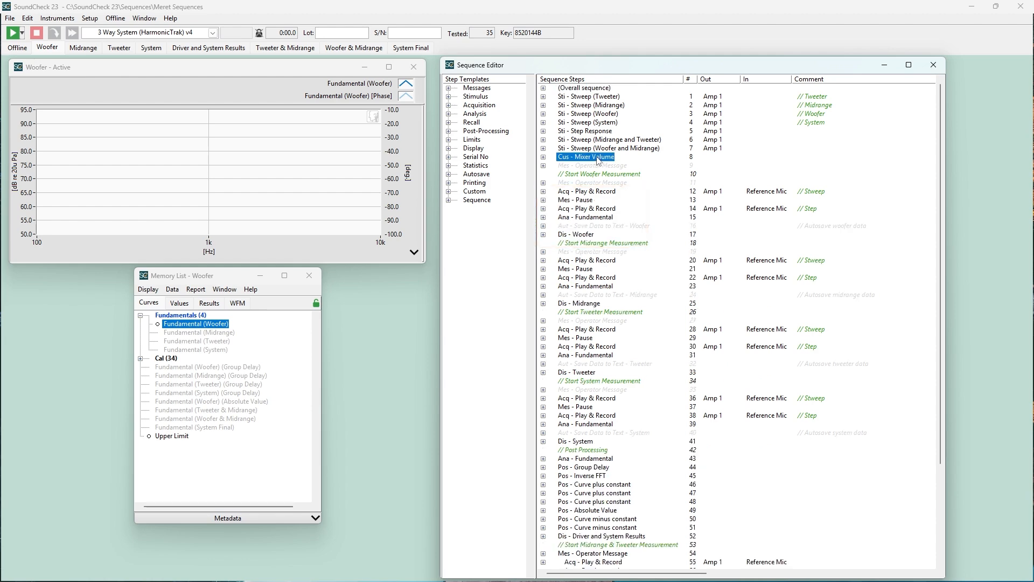
{"action": "left_click", "coordinate": [448, 131]}
{"action": "left_click_drag", "start_coordinate": [485, 145], "coordinate": [569, 493]}
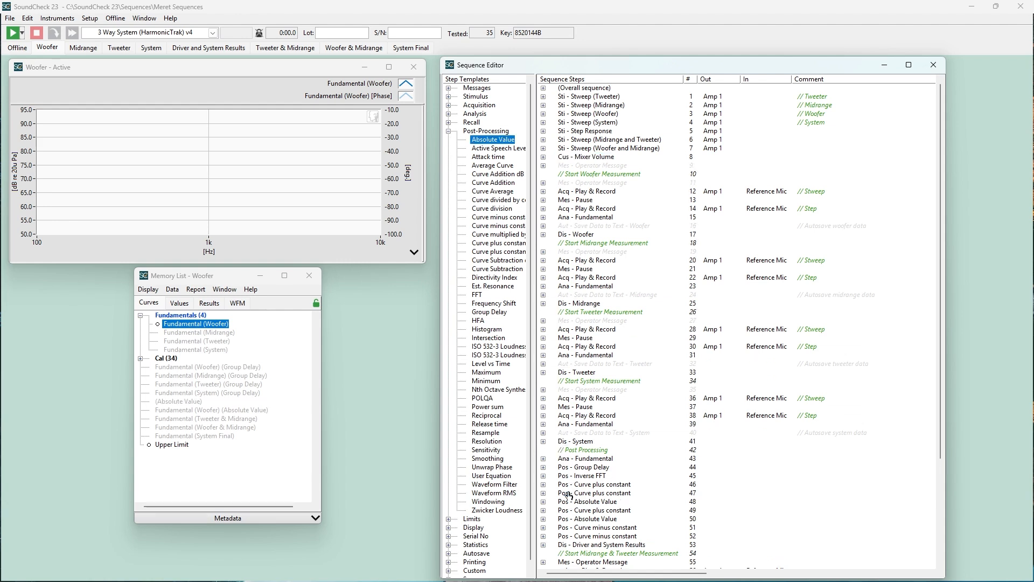
View the new Absolute Value step's settings, and move it with the preceding Curve plus constant step directly above Group Delay
{"action": "double_click", "coordinate": [587, 502]}
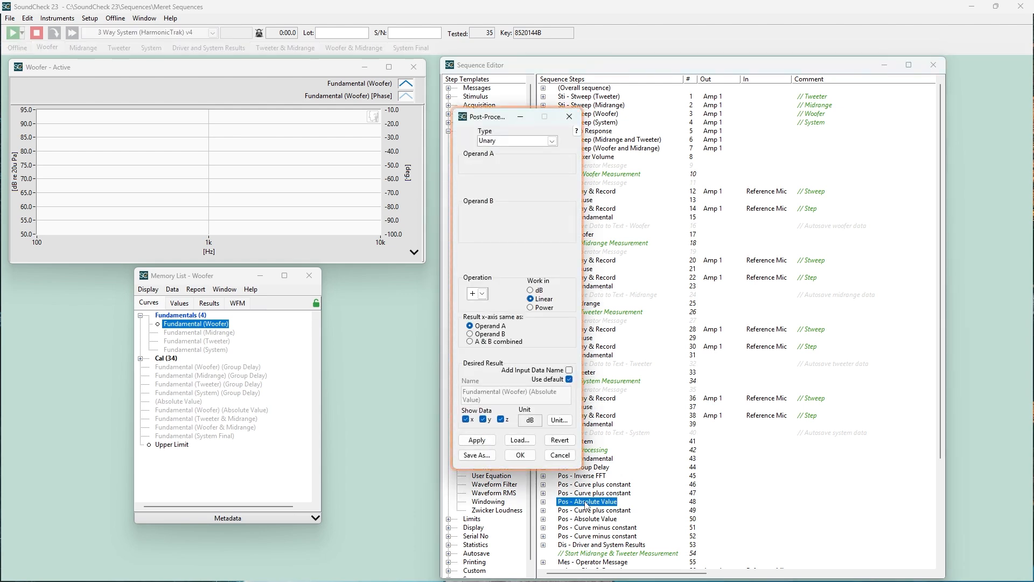
{"action": "left_click", "coordinate": [561, 456]}
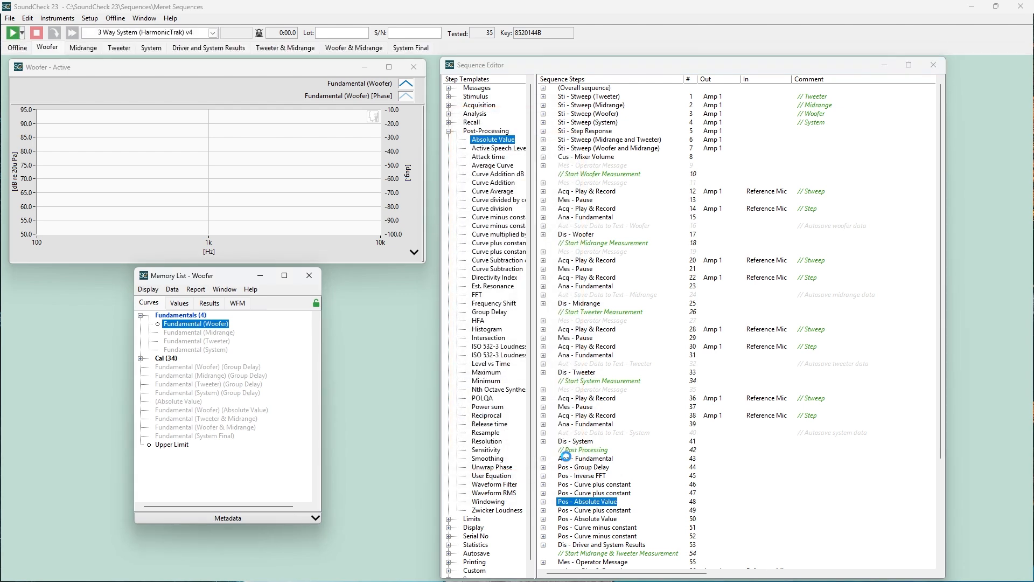
{"action": "left_click", "coordinate": [586, 495], "text": "shift"}
{"action": "left_click_drag", "start_coordinate": [586, 496], "coordinate": [588, 462]}
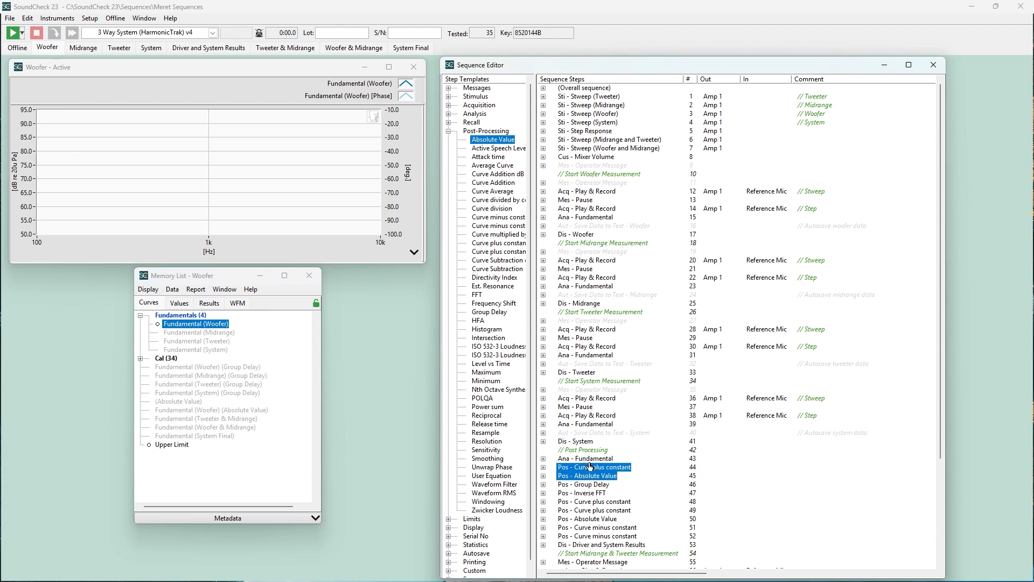
Try the Halt on PASS and Jump on FAIL options in the first woofer Play & Record step's configuration and clear both again
{"action": "left_click", "coordinate": [607, 193]}
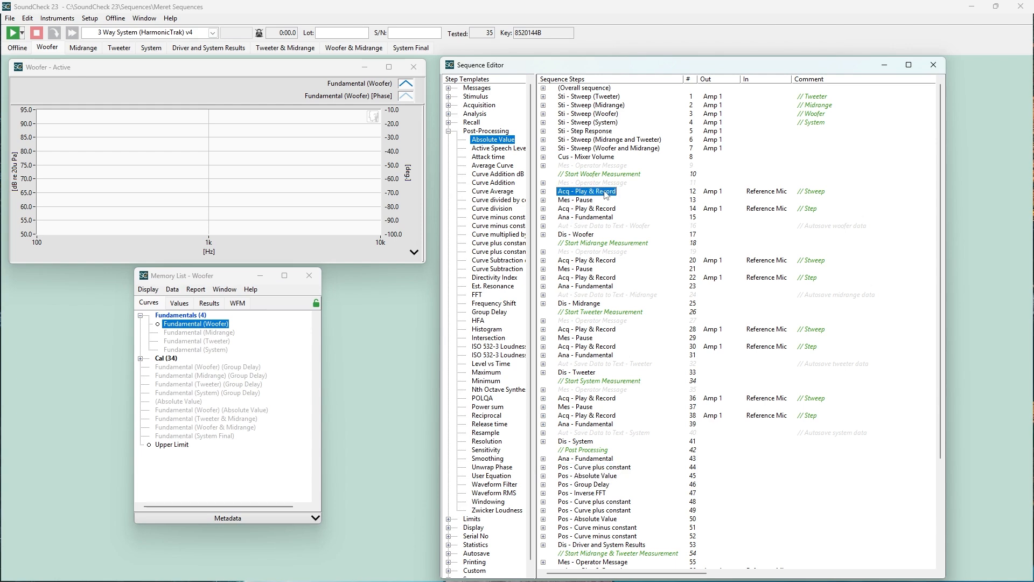
{"action": "right_click", "coordinate": [606, 194]}
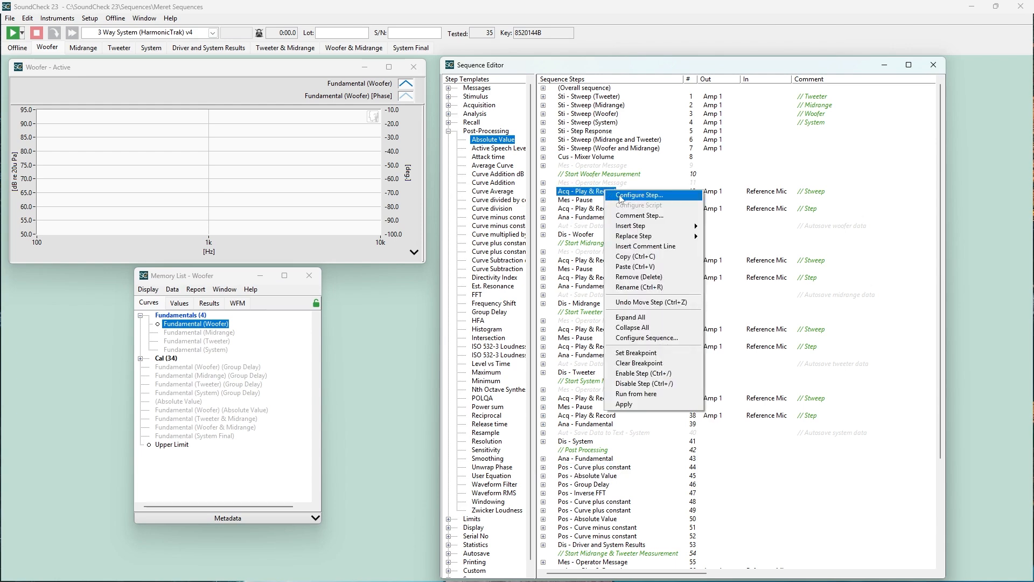
{"action": "left_click", "coordinate": [625, 197]}
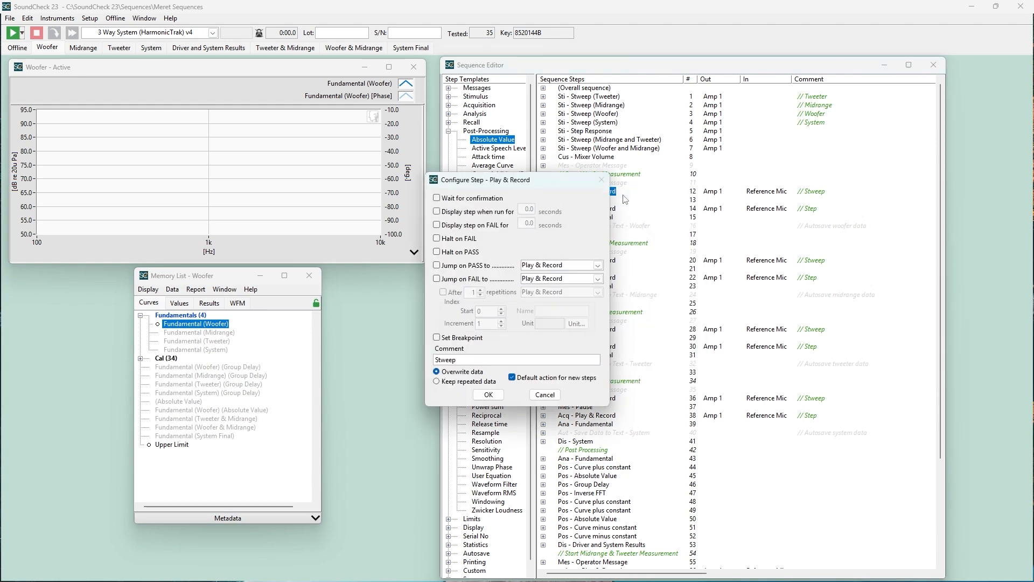
{"action": "left_click", "coordinate": [437, 252]}
{"action": "left_click", "coordinate": [437, 278]}
{"action": "left_click", "coordinate": [437, 278]}
{"action": "left_click", "coordinate": [437, 252]}
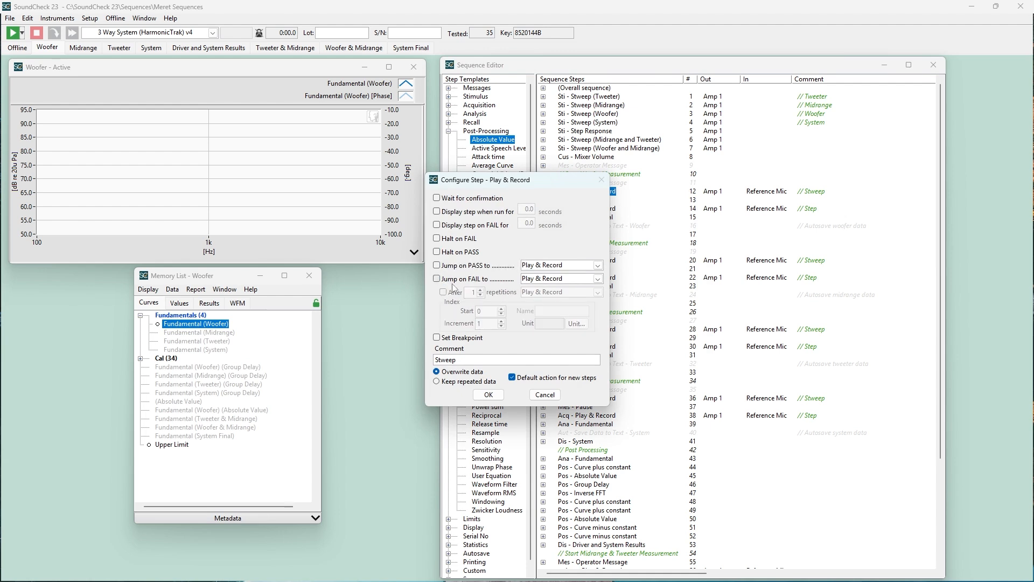
{"action": "left_click", "coordinate": [488, 394]}
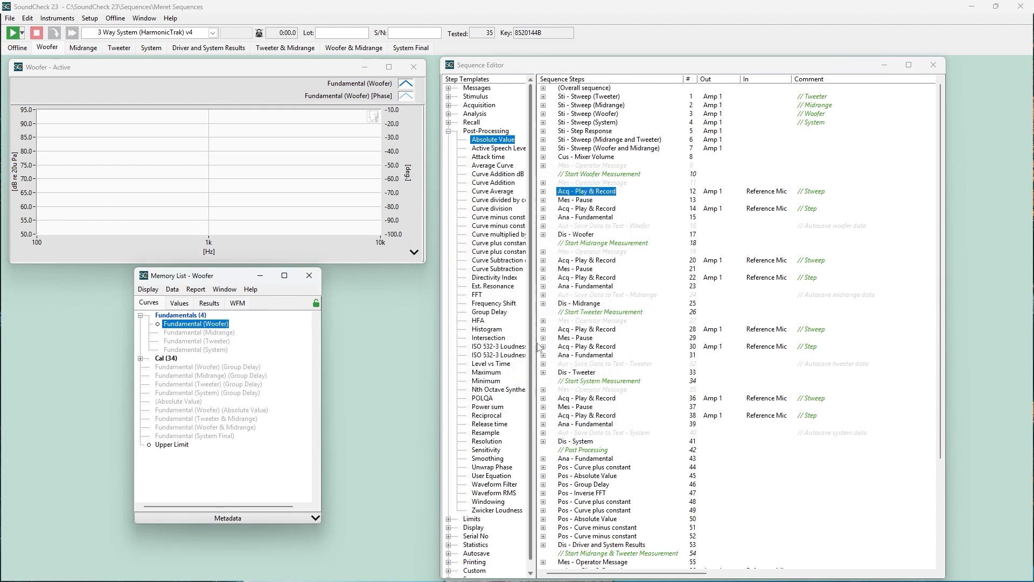
Open the script configuration of the Mixer Volume step, try Python as the custom step type, and switch it back to LabVIEW
{"action": "left_click", "coordinate": [585, 158]}
{"action": "right_click", "coordinate": [585, 158]}
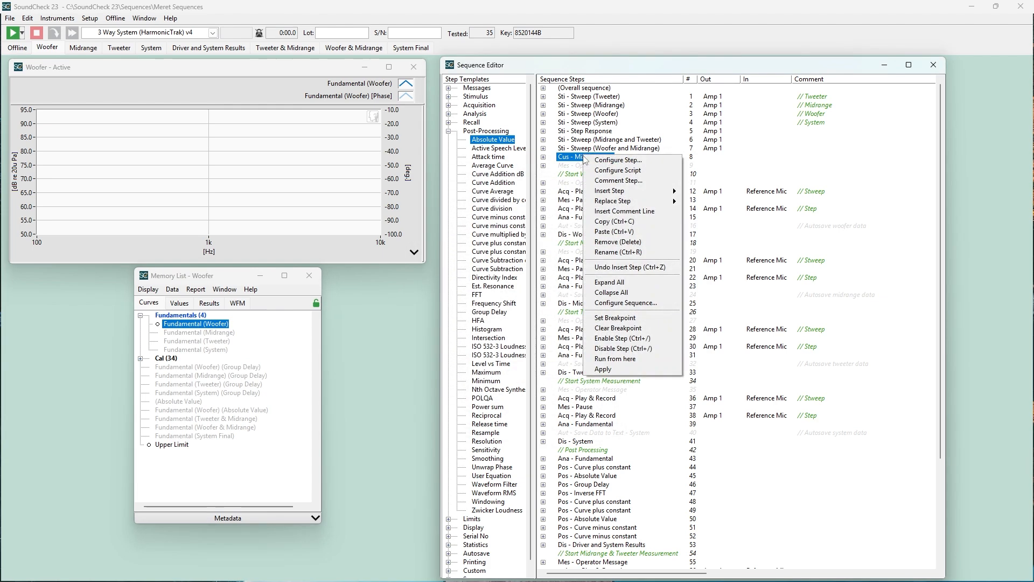
{"action": "left_click", "coordinate": [596, 171]}
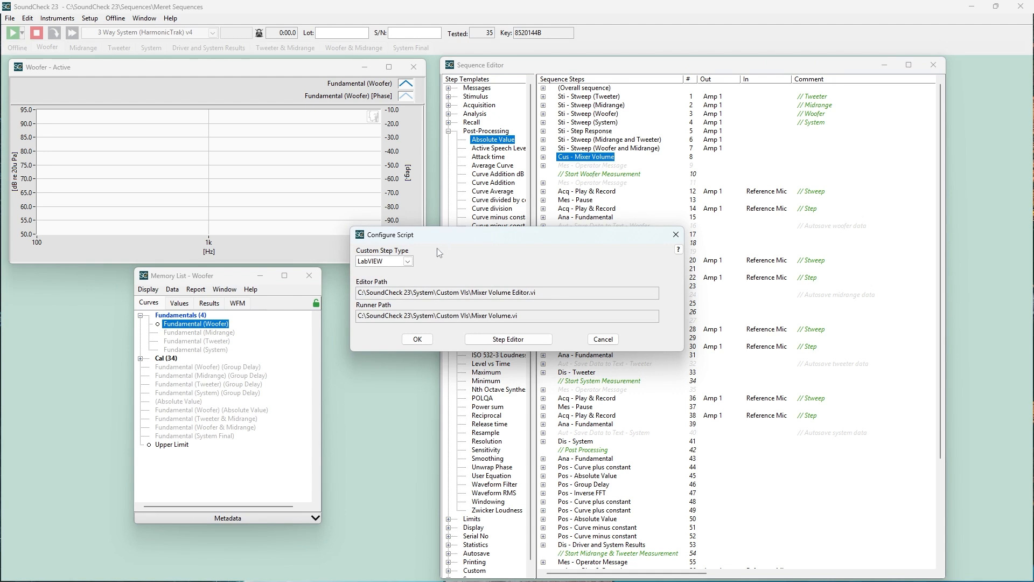
{"action": "left_click", "coordinate": [409, 261]}
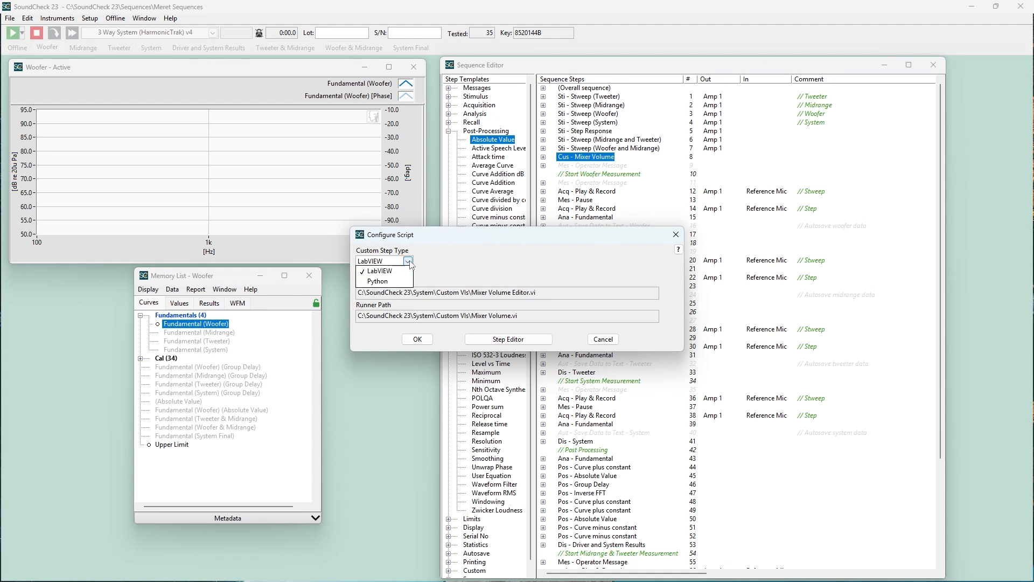
{"action": "left_click", "coordinate": [378, 280]}
{"action": "left_click", "coordinate": [408, 261]}
{"action": "left_click", "coordinate": [380, 271]}
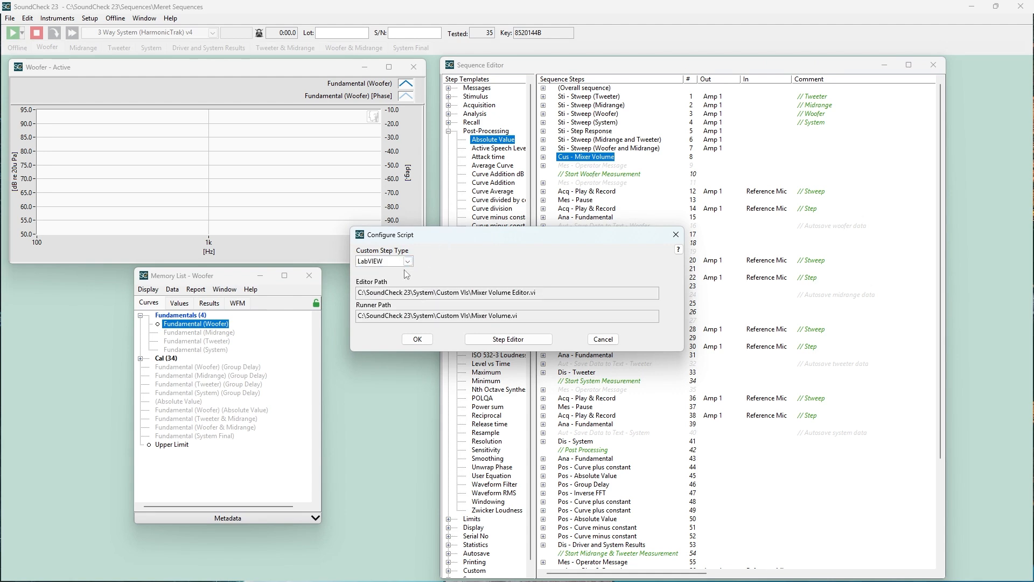
View the Mixer Volume settings in the custom step's own editor and accept them together with the script configuration
{"action": "left_click", "coordinate": [495, 339]}
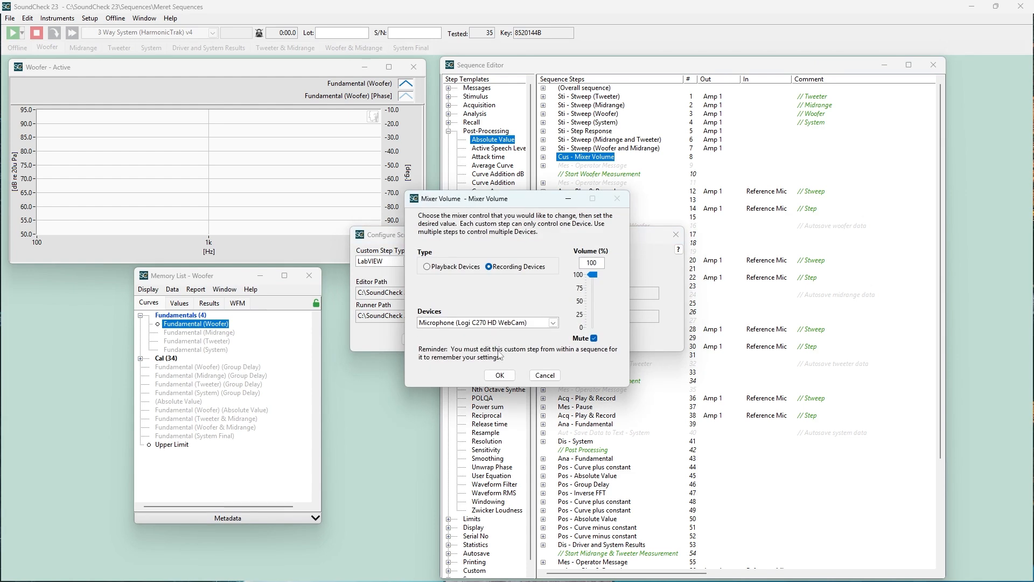
{"action": "left_click", "coordinate": [500, 375]}
{"action": "left_click", "coordinate": [409, 339]}
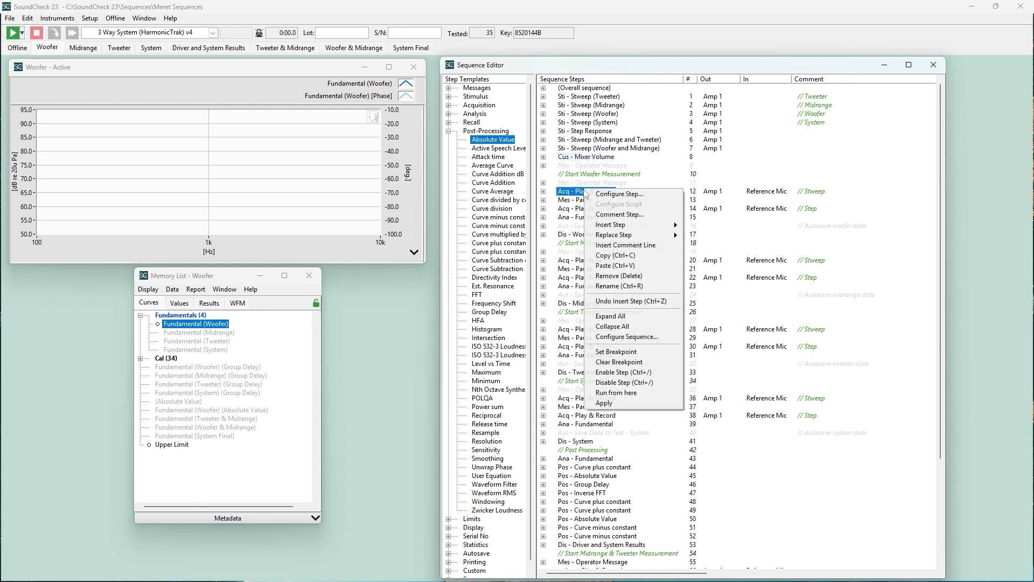
View the comments of the woofer Play & Record steps, numbers 12 and 14, and accept them as they are
{"action": "left_click", "coordinate": [611, 215]}
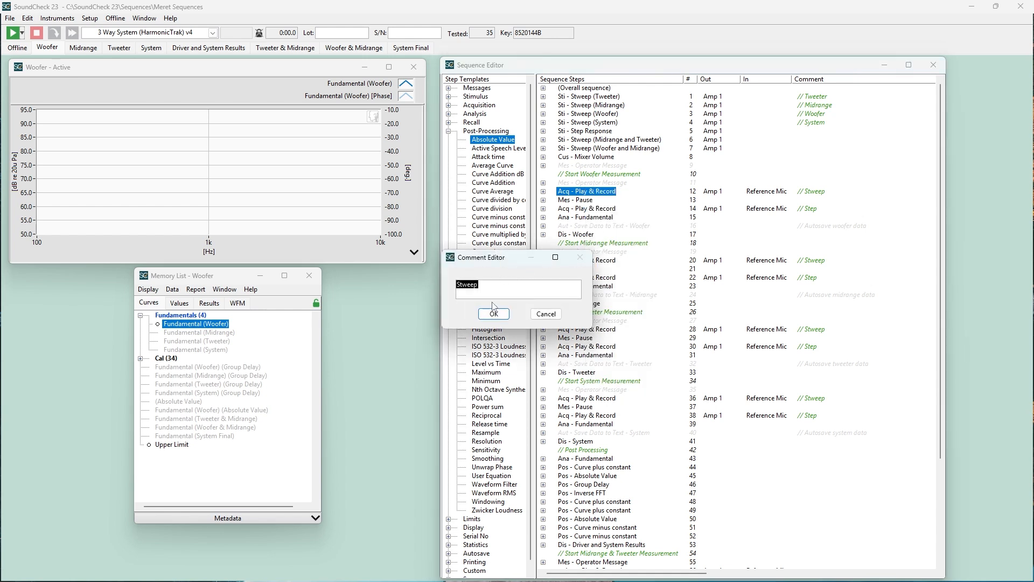
{"action": "left_click", "coordinate": [501, 319]}
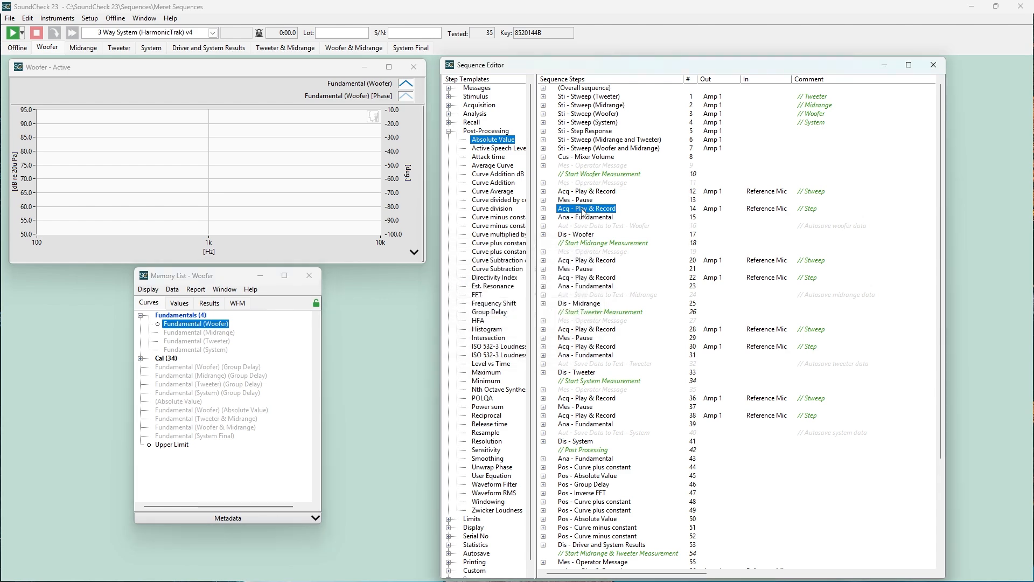
{"action": "right_click", "coordinate": [584, 211]}
{"action": "left_click", "coordinate": [600, 235]}
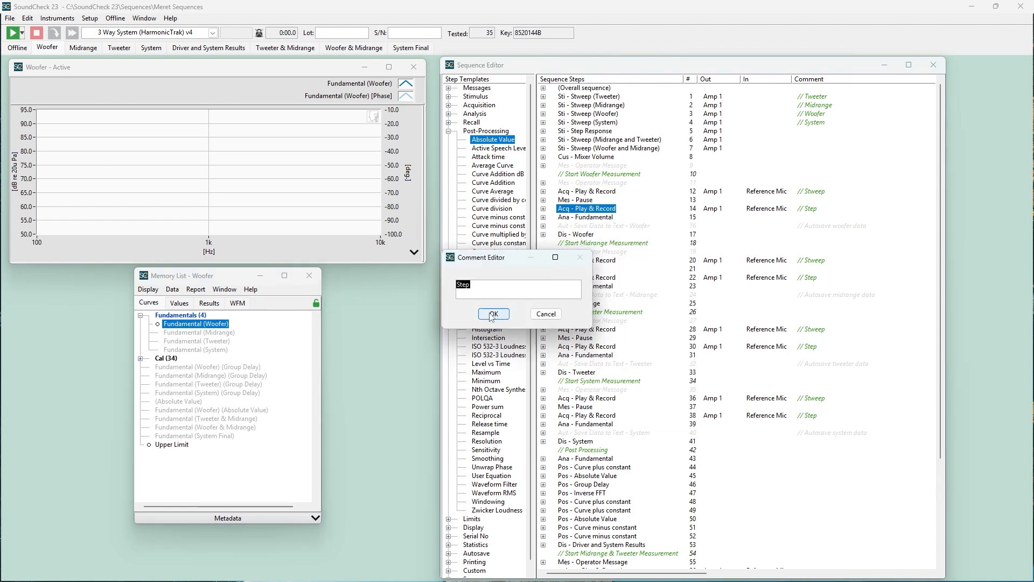
{"action": "left_click", "coordinate": [493, 314]}
Open the comment lines Start Midrange Measurement and Start Tweeter Measurement for editing and accept their existing text
{"action": "double_click", "coordinate": [586, 243]}
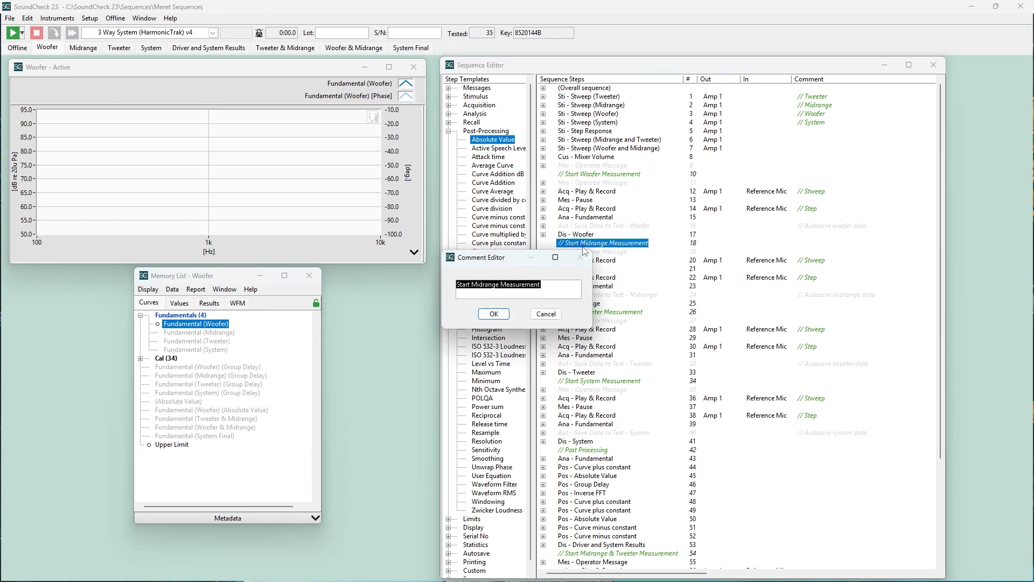
{"action": "left_click", "coordinate": [494, 315]}
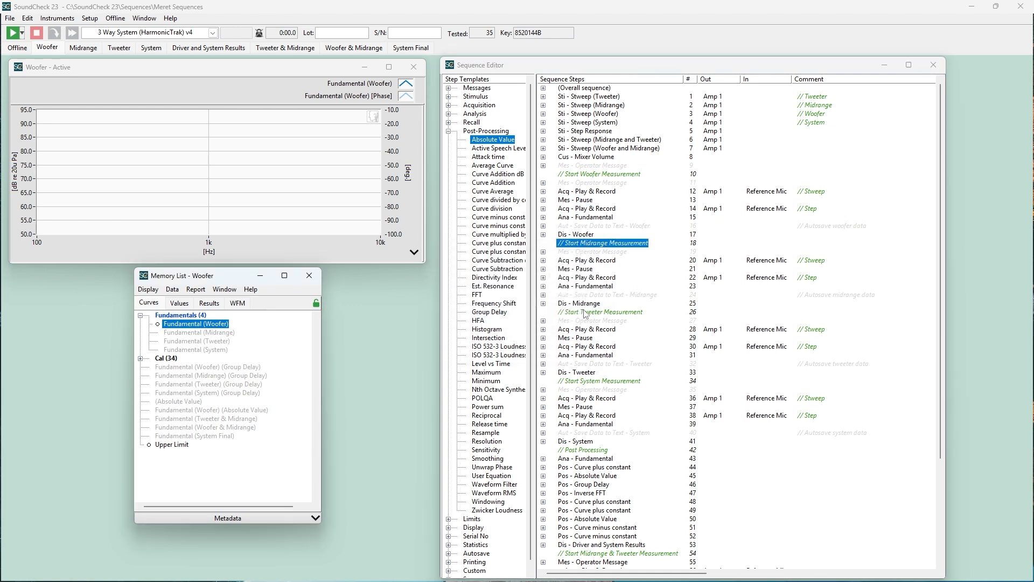
{"action": "double_click", "coordinate": [586, 312]}
{"action": "left_click", "coordinate": [495, 315]}
Browse the step categories available for inserting at Play & Record step 12 and for replacing Pause step 13
{"action": "right_click", "coordinate": [591, 192]}
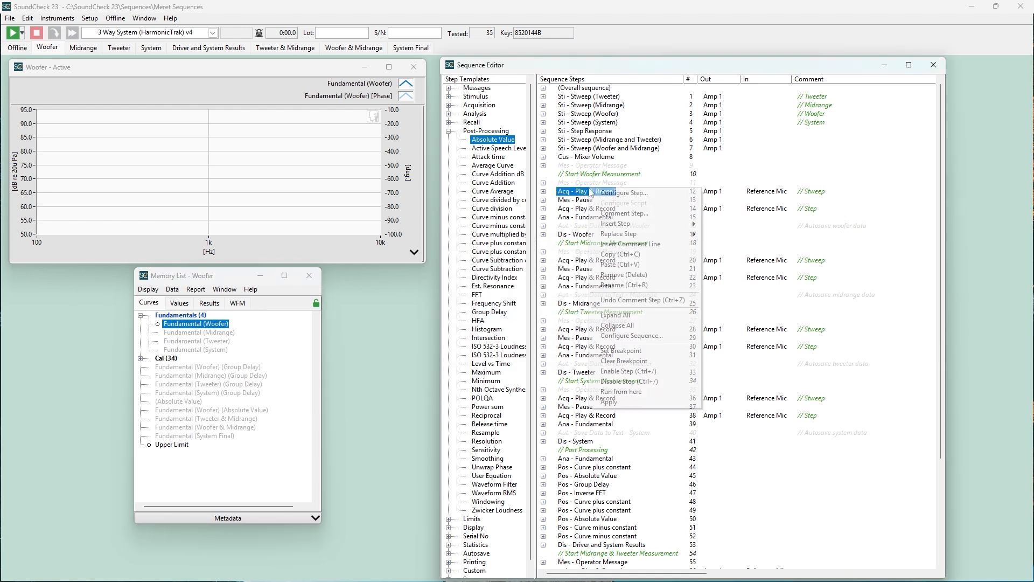
{"action": "mouse_move", "coordinate": [620, 226]}
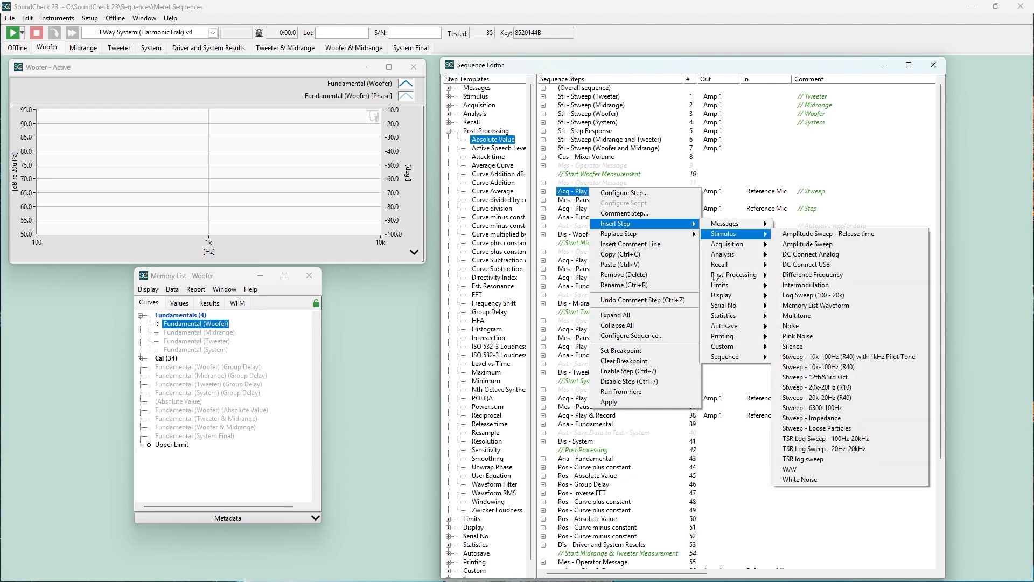
{"action": "left_click", "coordinate": [586, 202]}
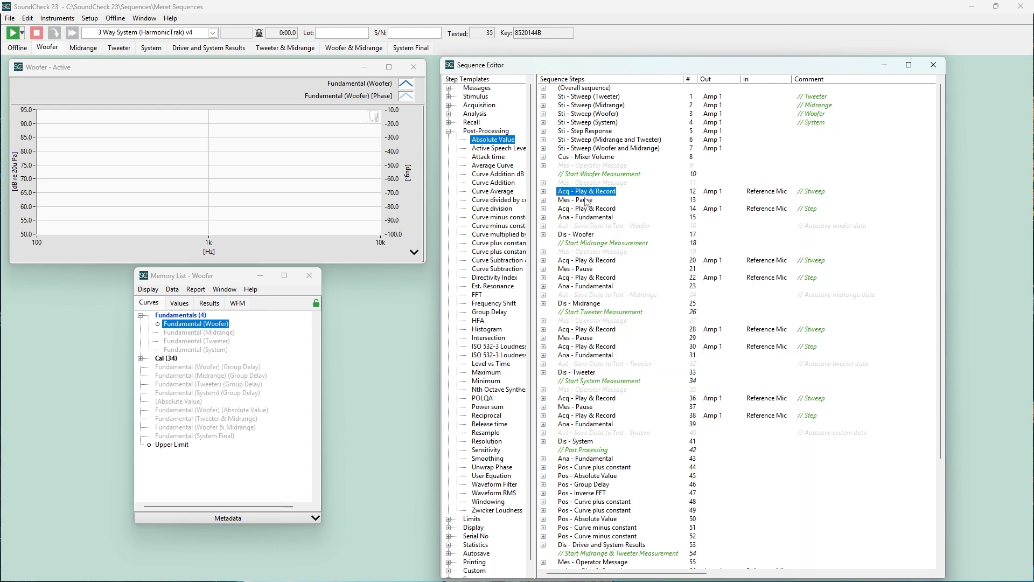
{"action": "right_click", "coordinate": [584, 199]}
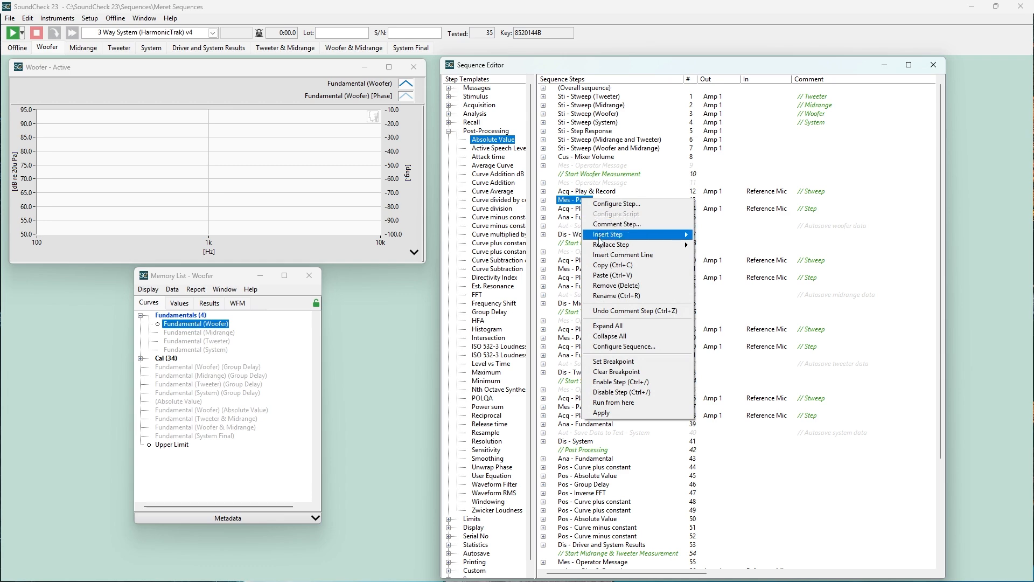
{"action": "mouse_move", "coordinate": [603, 246]}
{"action": "mouse_move", "coordinate": [711, 255]}
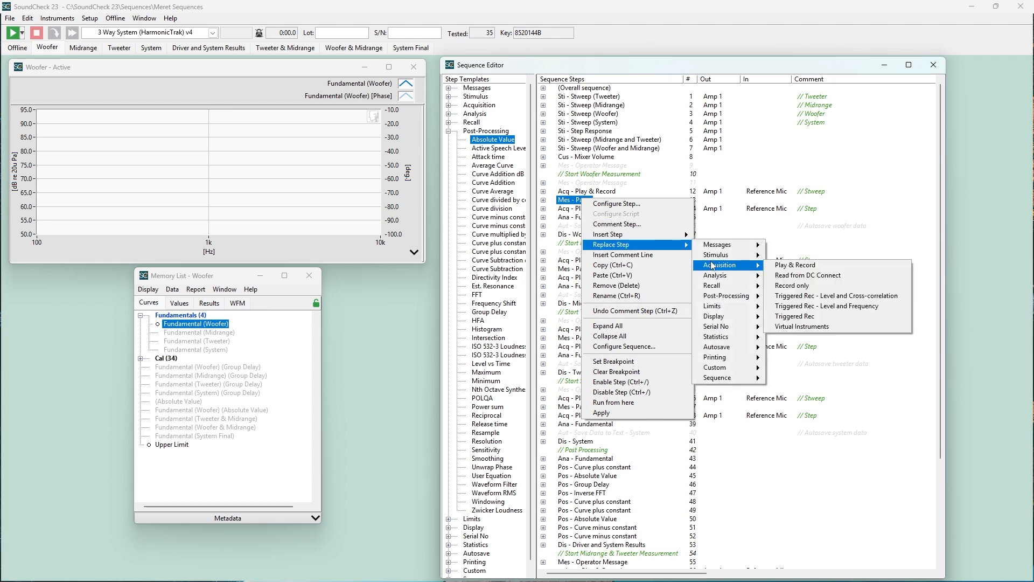
{"action": "left_click", "coordinate": [570, 205]}
{"action": "right_click", "coordinate": [569, 200]}
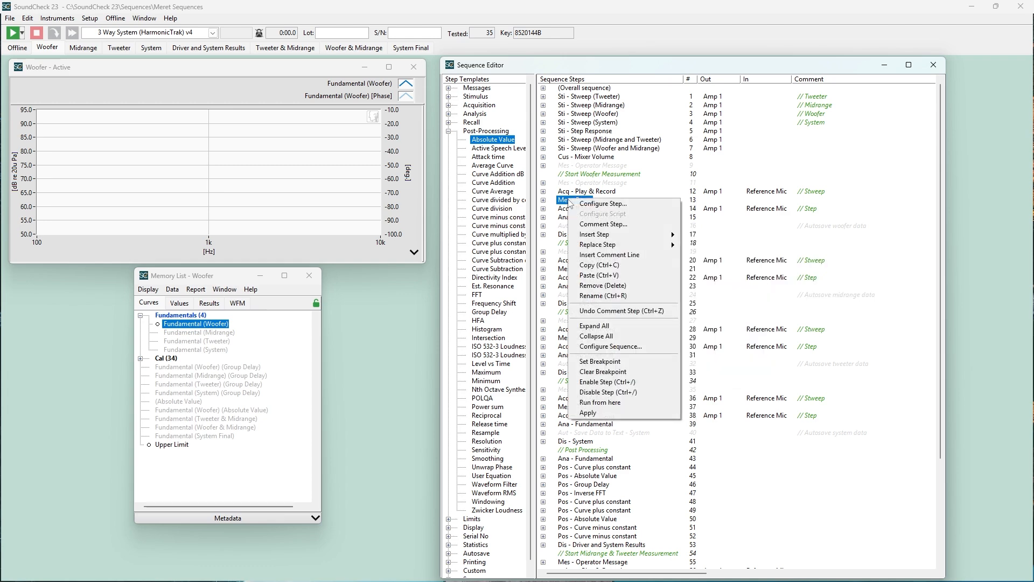
Copy the Group Delay post-processing step and paste the duplicate directly above Inverse FFT
{"action": "left_click", "coordinate": [589, 491]}
{"action": "right_click", "coordinate": [588, 487]}
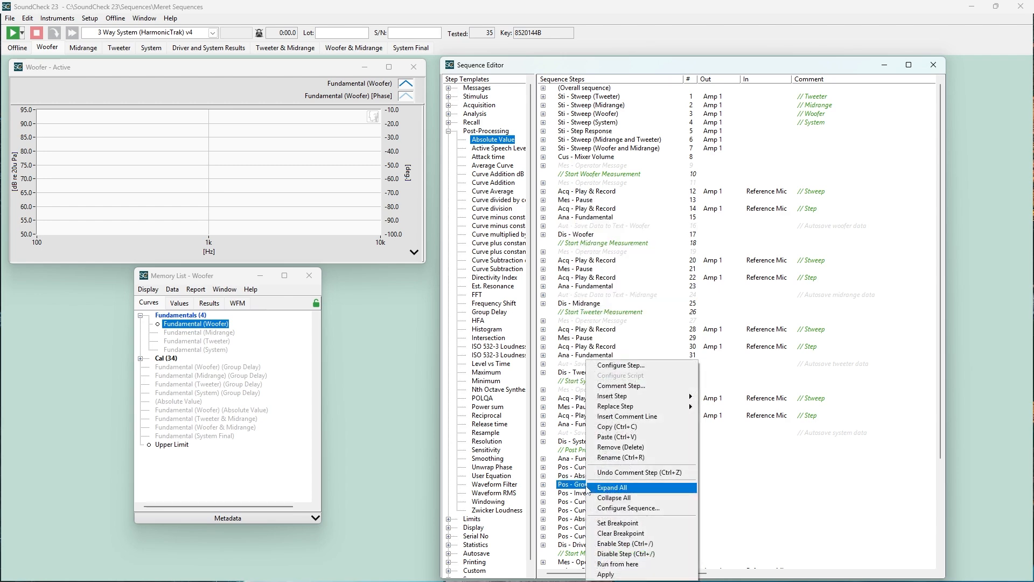
{"action": "left_click", "coordinate": [617, 426]}
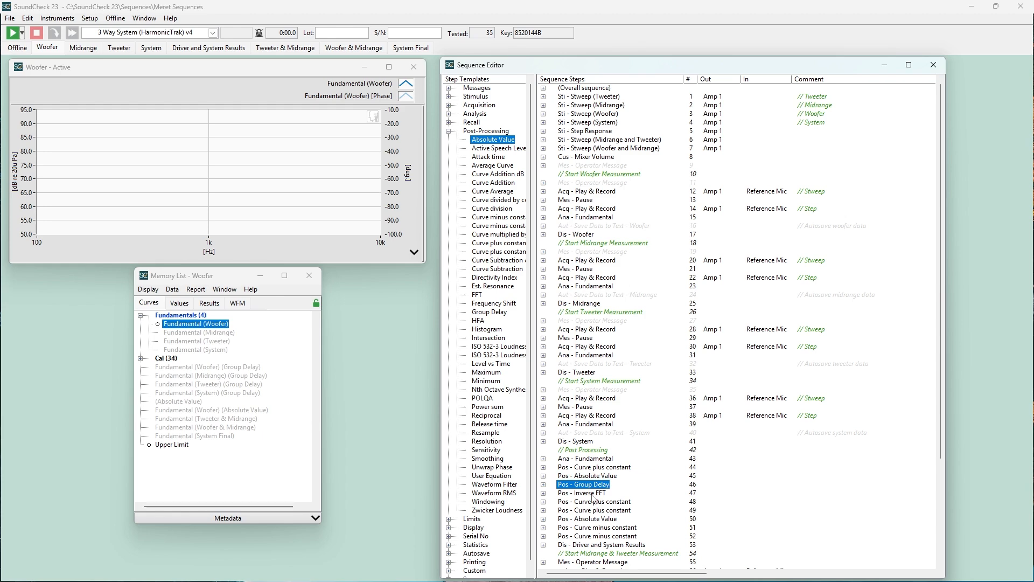
{"action": "right_click", "coordinate": [592, 494]}
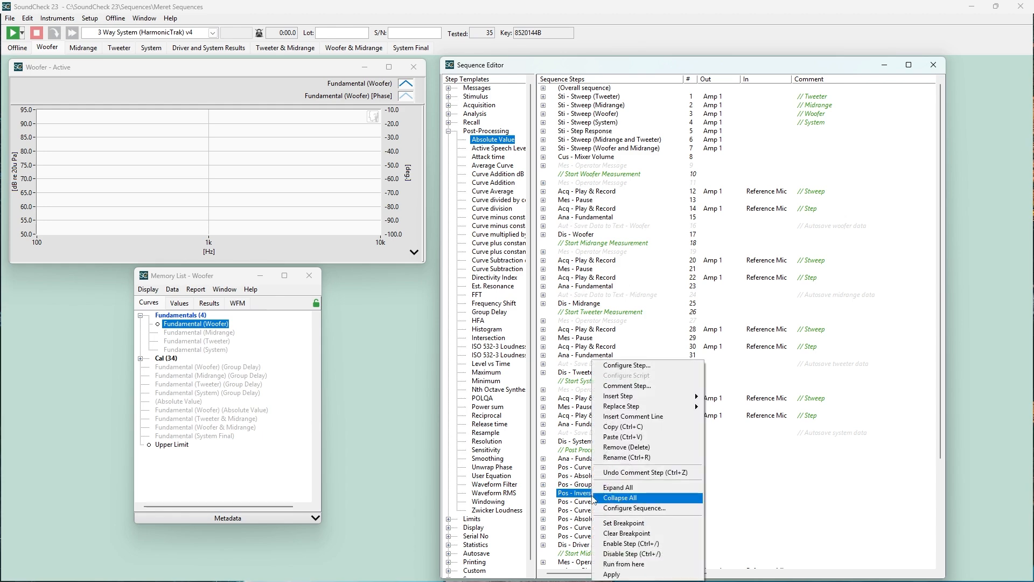
{"action": "left_click", "coordinate": [620, 438]}
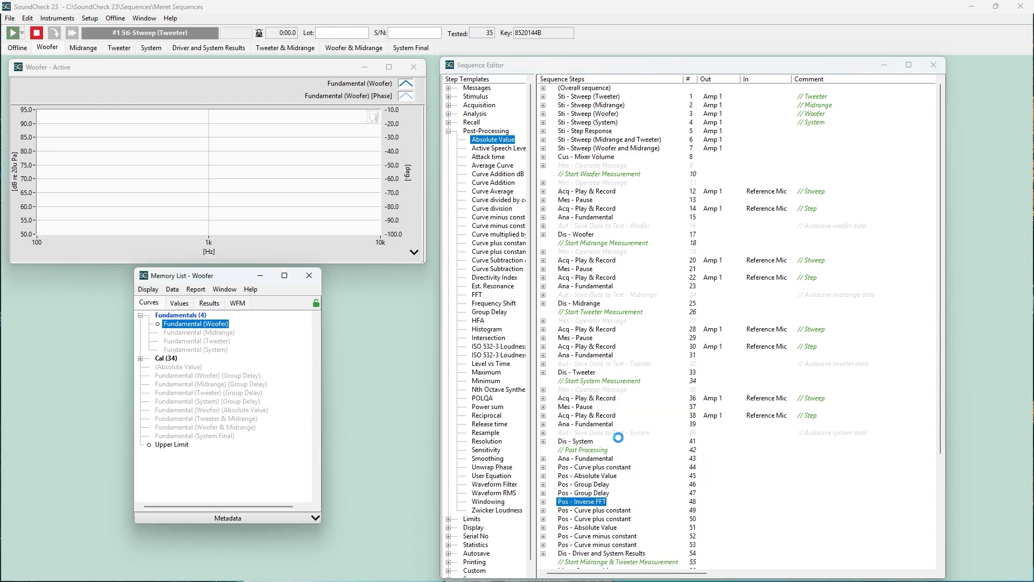
Remove the first midrange Play & Record step, number 20, from the sequence and undo the removal
{"action": "right_click", "coordinate": [601, 261]}
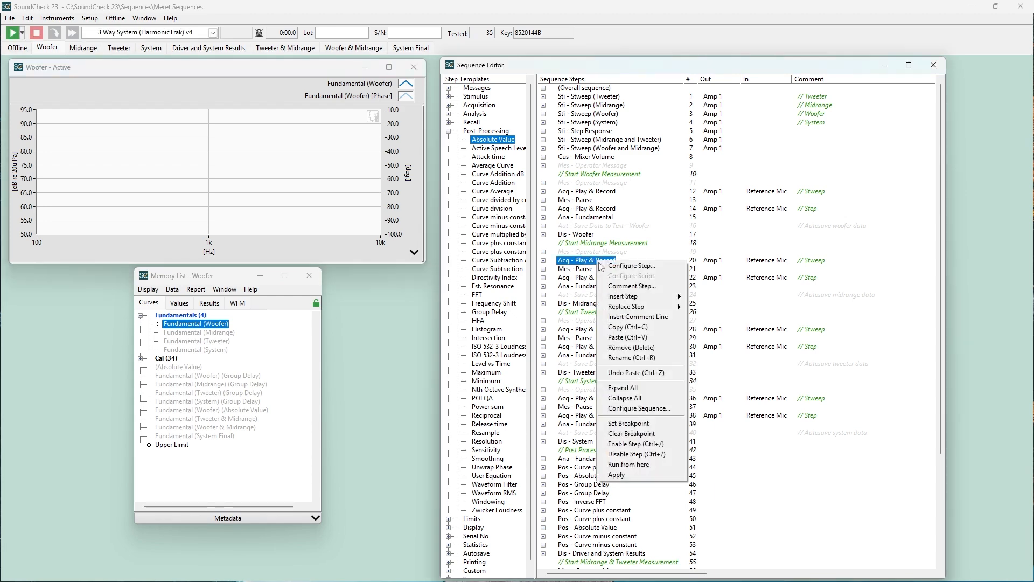
{"action": "left_click", "coordinate": [629, 347]}
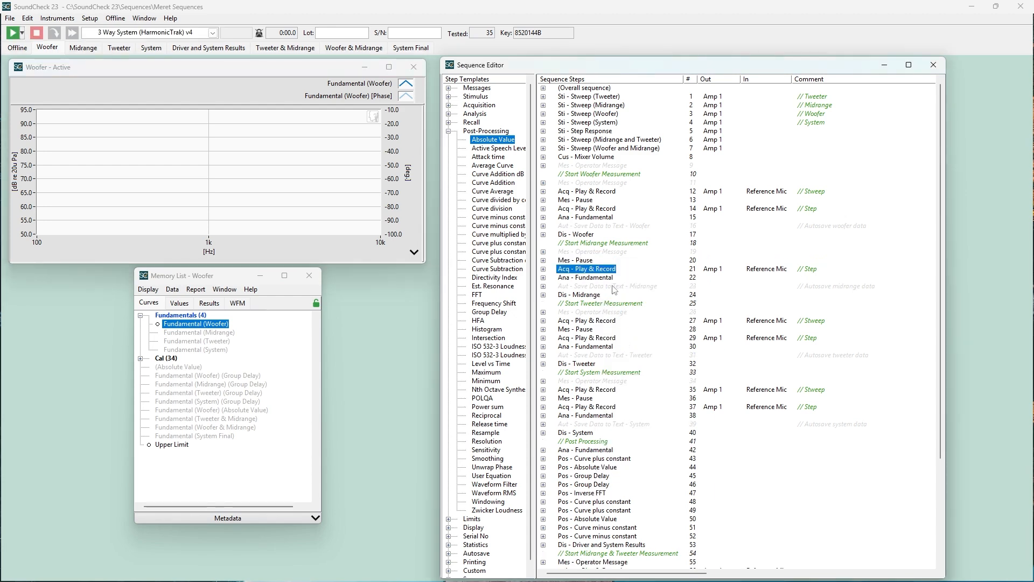
{"action": "right_click", "coordinate": [592, 261]}
{"action": "left_click", "coordinate": [630, 370]}
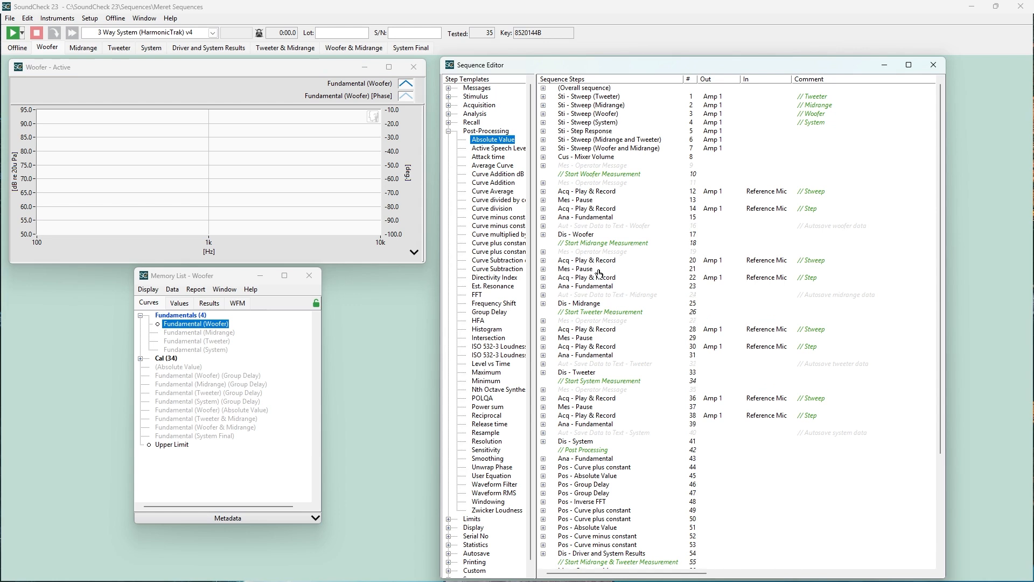
Rename the midrange Fundamental analysis step, number 23, as Fundamental Analysis
{"action": "right_click", "coordinate": [602, 286]}
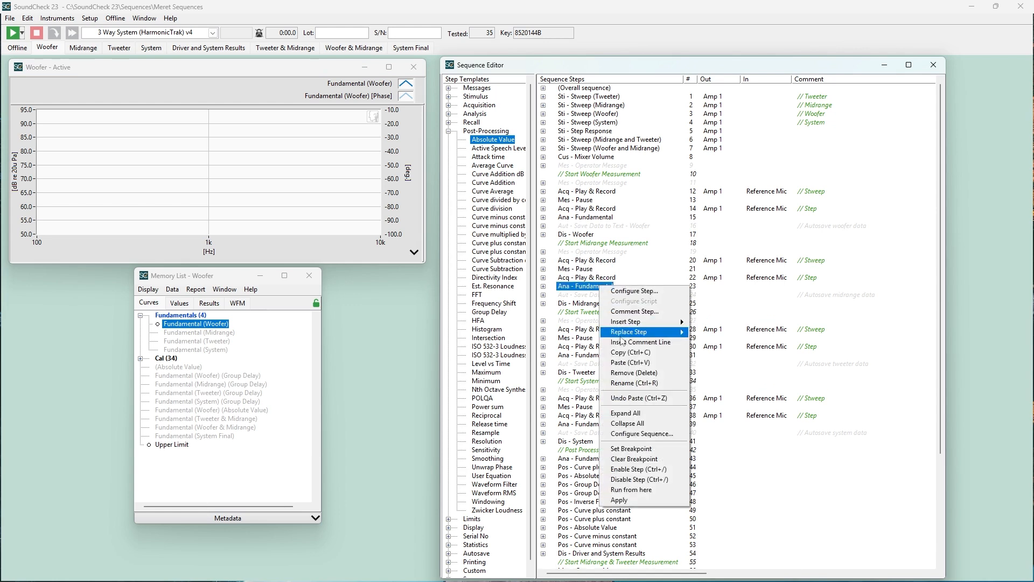
{"action": "left_click", "coordinate": [630, 383]}
{"action": "left_click", "coordinate": [545, 290]}
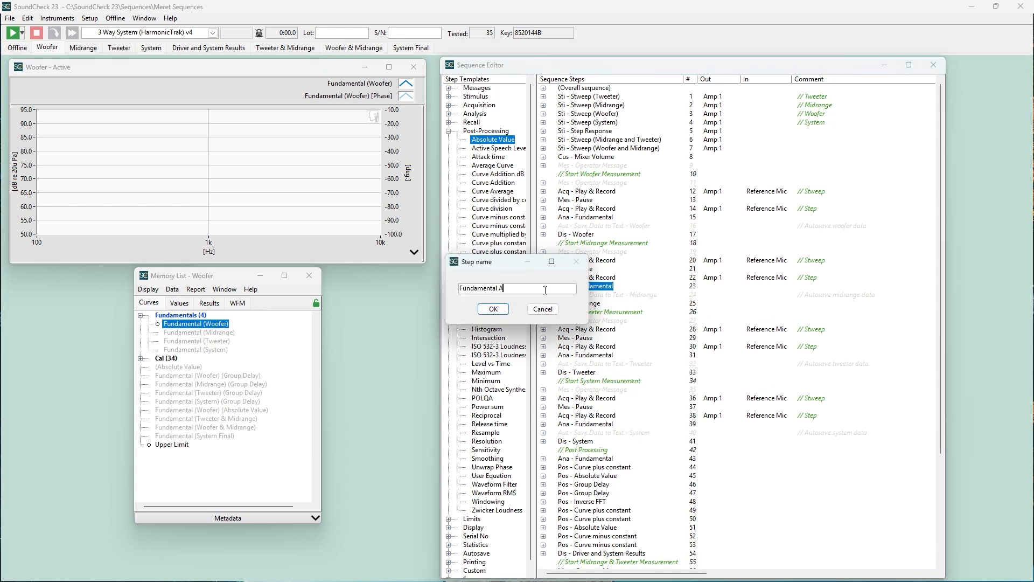
{"action": "left_click", "coordinate": [501, 310]}
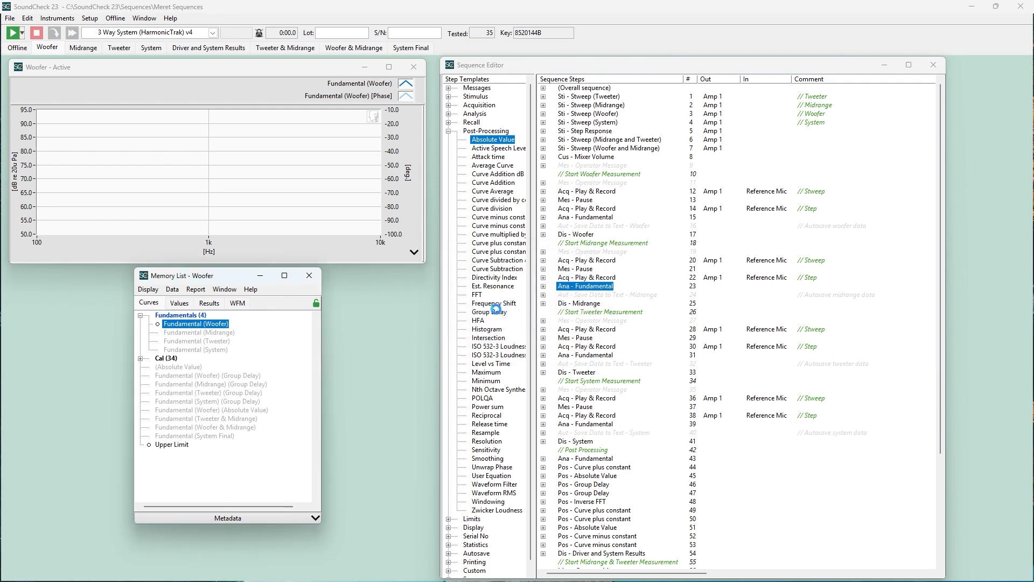
Undo the pasting of the duplicate Group Delay step, and undo the last step comment edit
{"action": "right_click", "coordinate": [571, 330]}
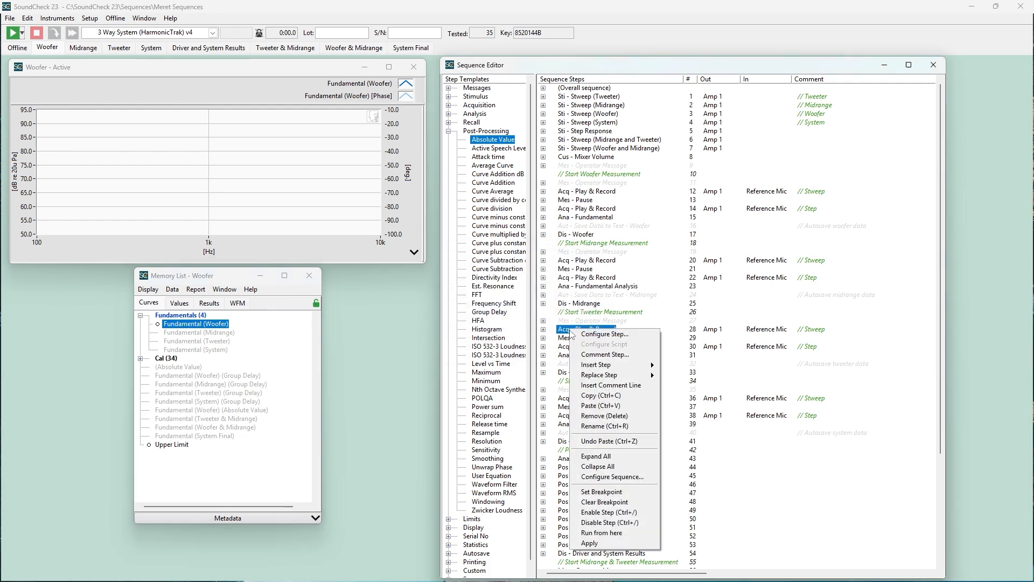
{"action": "left_click", "coordinate": [587, 446]}
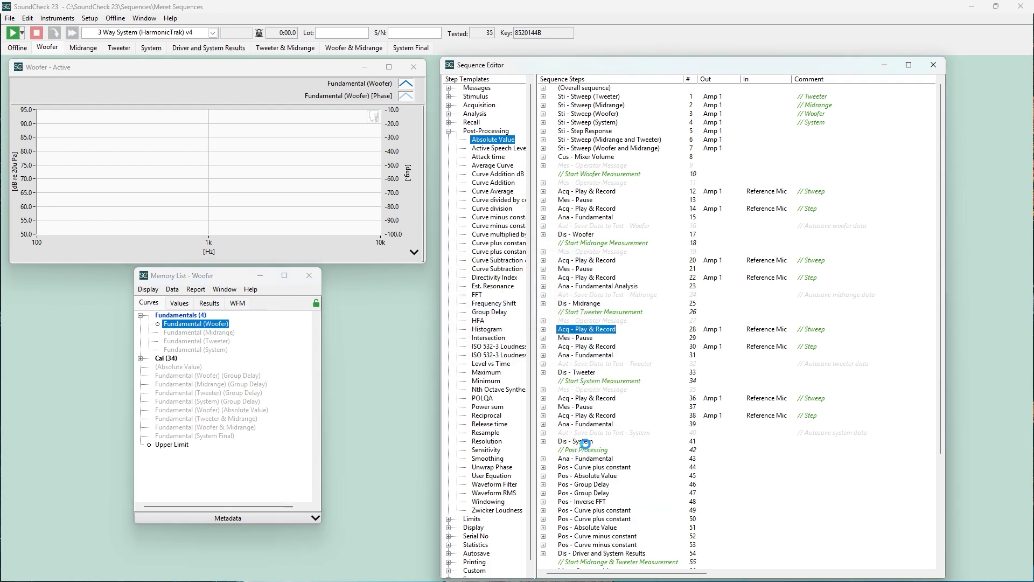
{"action": "right_click", "coordinate": [599, 327]}
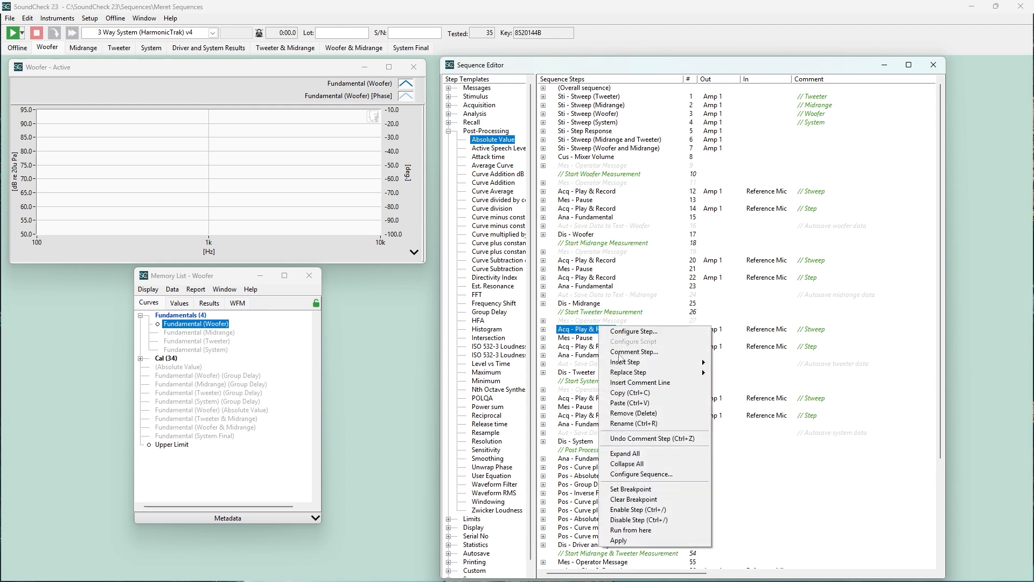
{"action": "left_click", "coordinate": [627, 438]}
Expand all sequence steps to examine their options and input and output data, and collapse them all again
{"action": "right_click", "coordinate": [572, 328]}
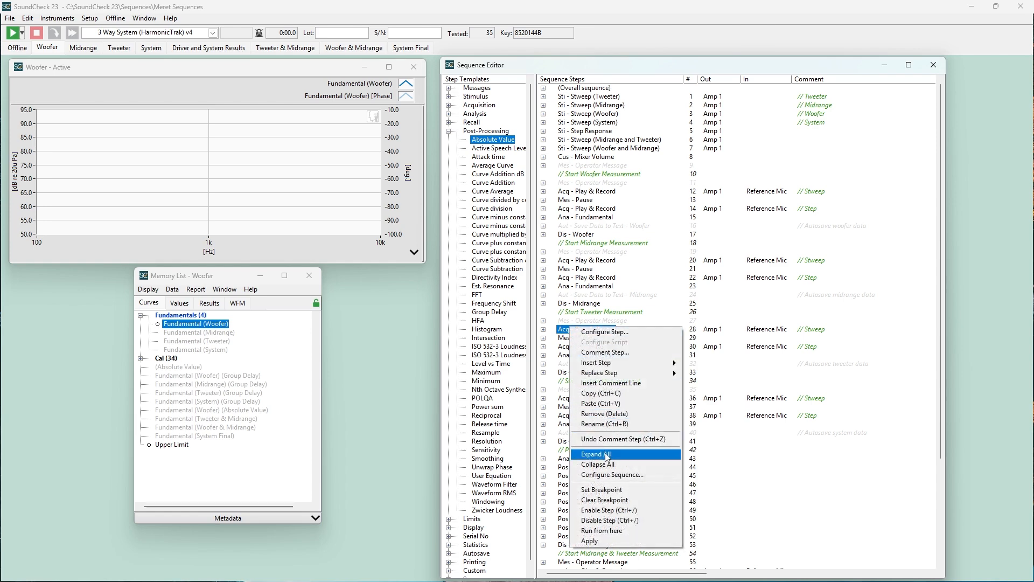
{"action": "left_click", "coordinate": [607, 454]}
{"action": "scroll", "coordinate": [607, 457], "scroll_direction": "down", "scroll_amount": 10}
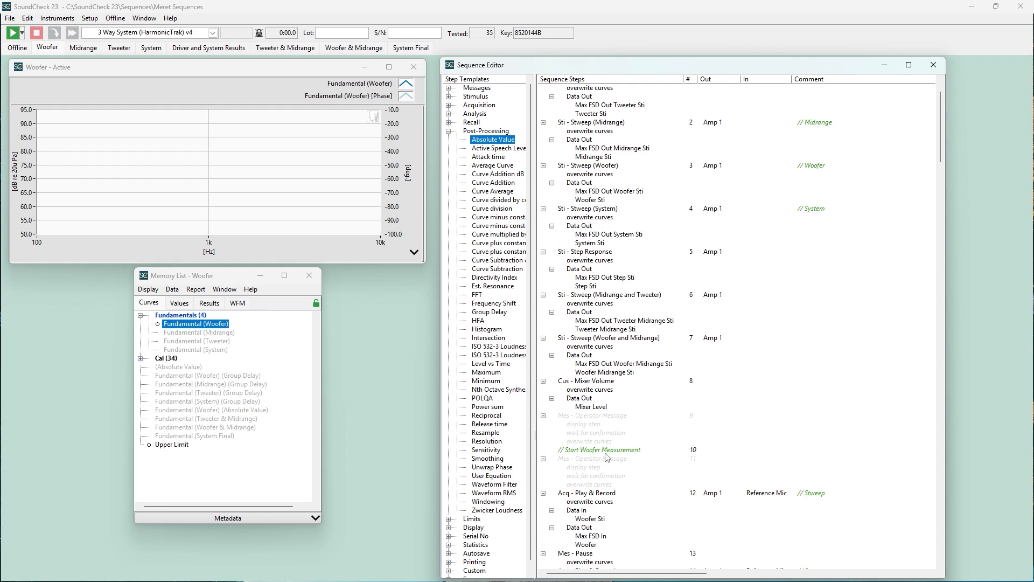
{"action": "scroll", "coordinate": [608, 457], "scroll_direction": "up", "scroll_amount": 4}
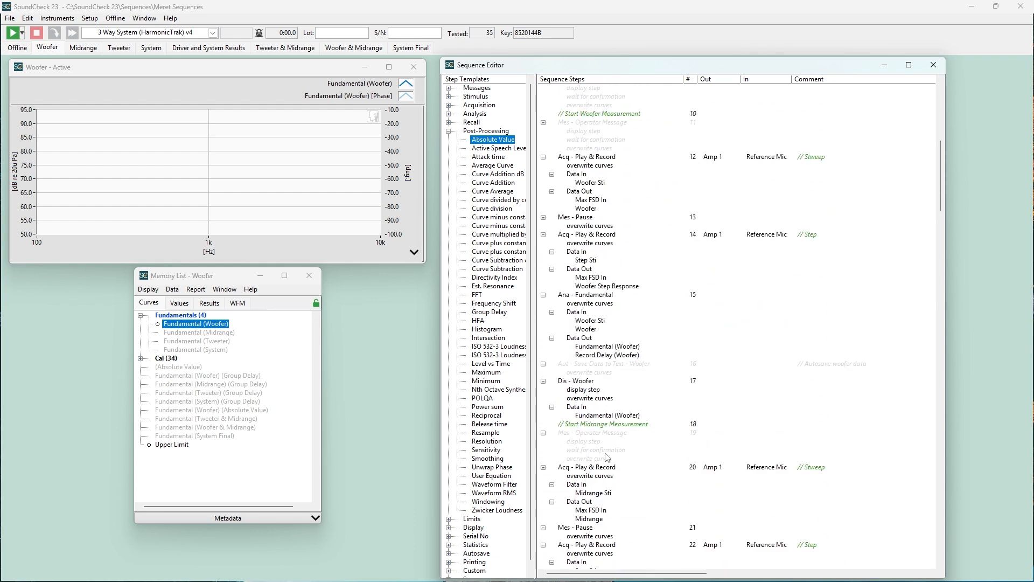
{"action": "right_click", "coordinate": [607, 450]}
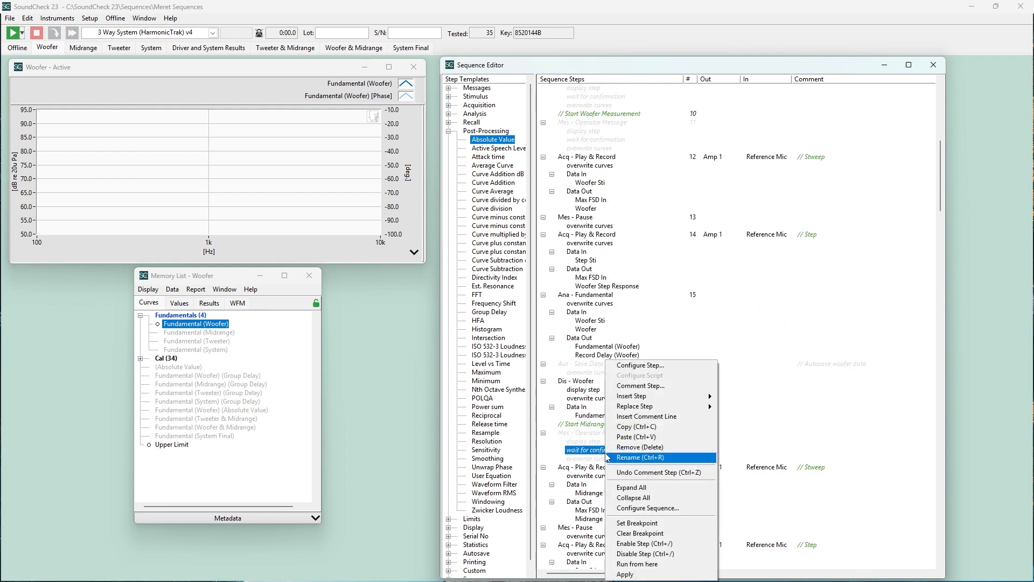
{"action": "left_click", "coordinate": [624, 498]}
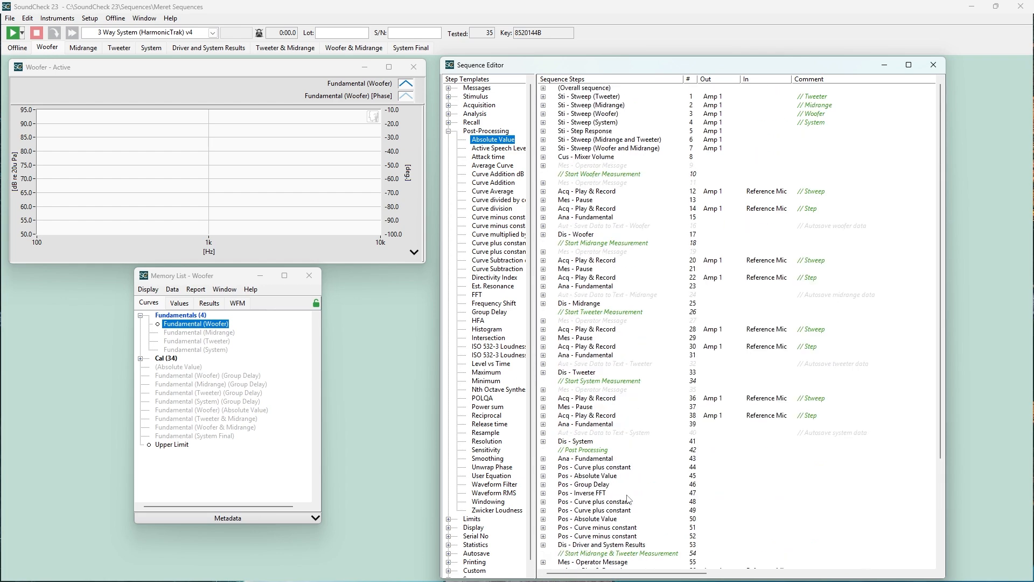
Set breakpoints on the Start Midrange Measurement and Start Tweeter Measurement comment lines, numbers 18 and 26
{"action": "left_click", "coordinate": [635, 247]}
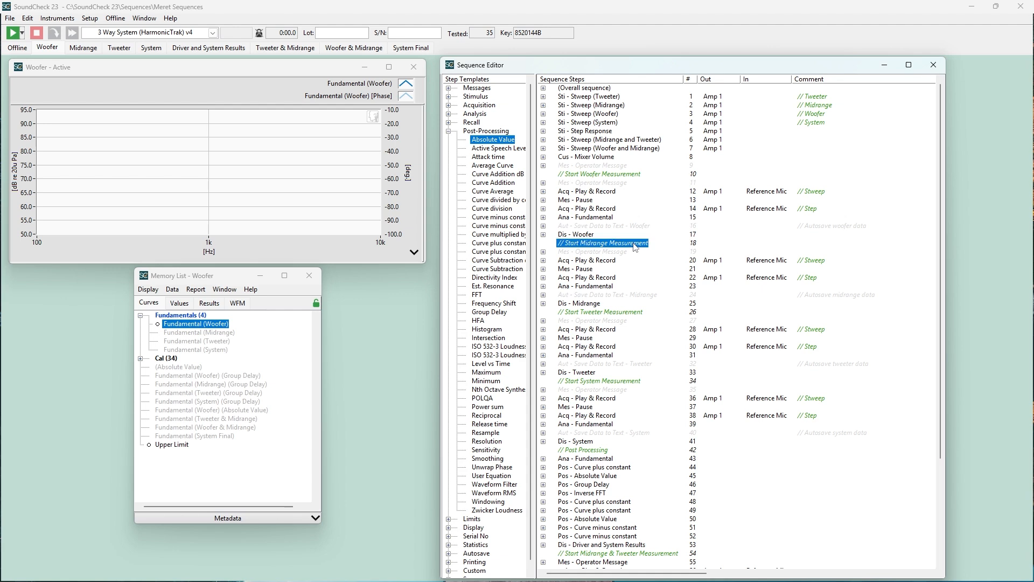
{"action": "right_click", "coordinate": [635, 247]}
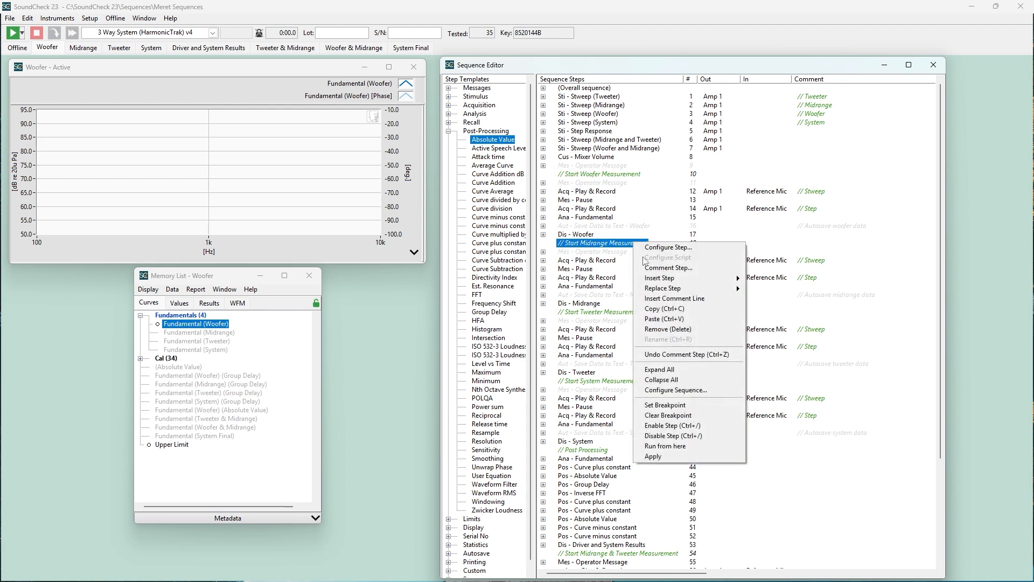
{"action": "left_click", "coordinate": [662, 406]}
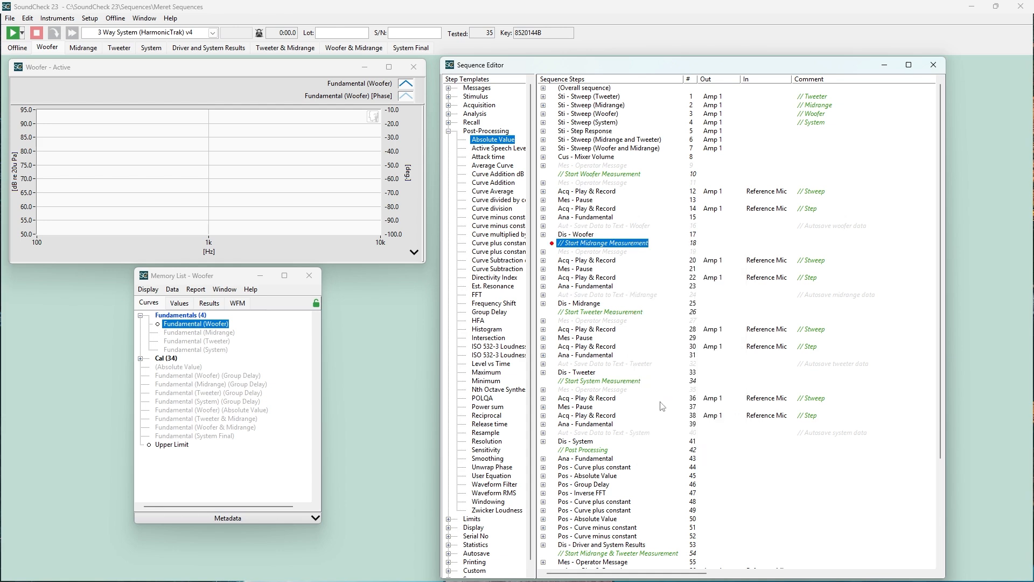
{"action": "left_click", "coordinate": [620, 312]}
{"action": "right_click", "coordinate": [621, 314]}
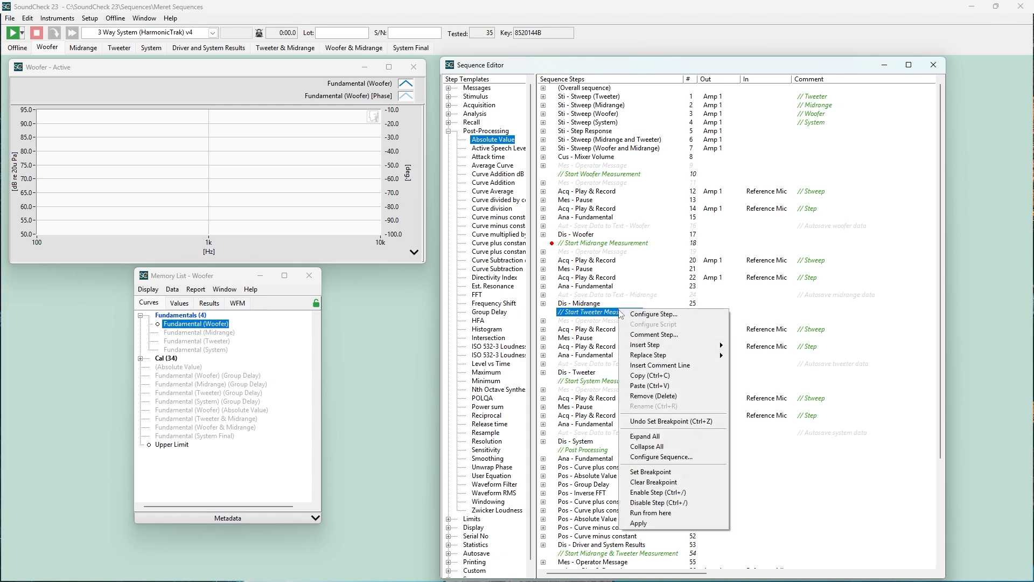
{"action": "left_click", "coordinate": [649, 472]}
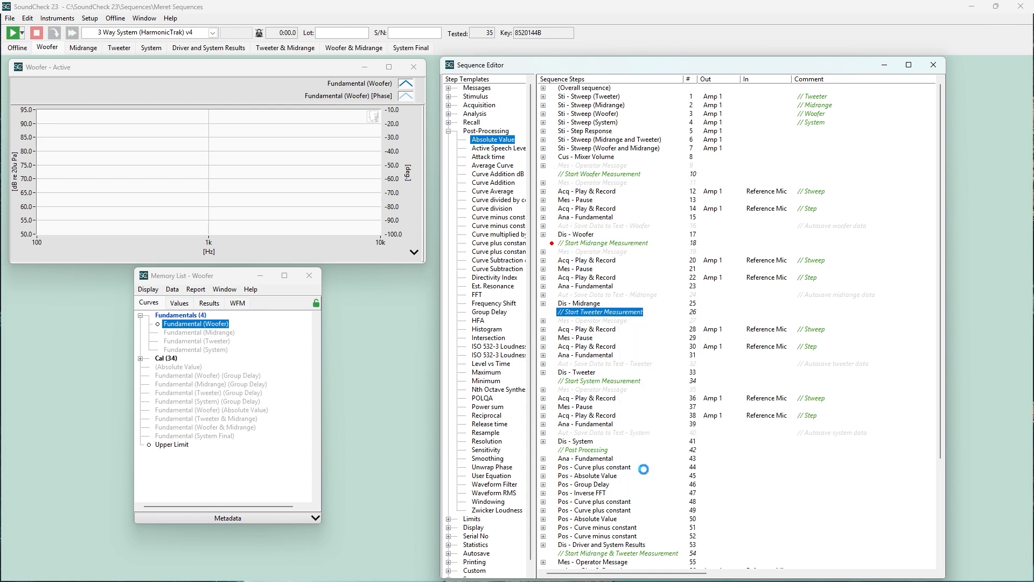
Set breakpoints on the Start System Measurement and Post Processing comment lines, numbers 34 and 42
{"action": "left_click", "coordinate": [623, 382]}
{"action": "right_click", "coordinate": [623, 384]}
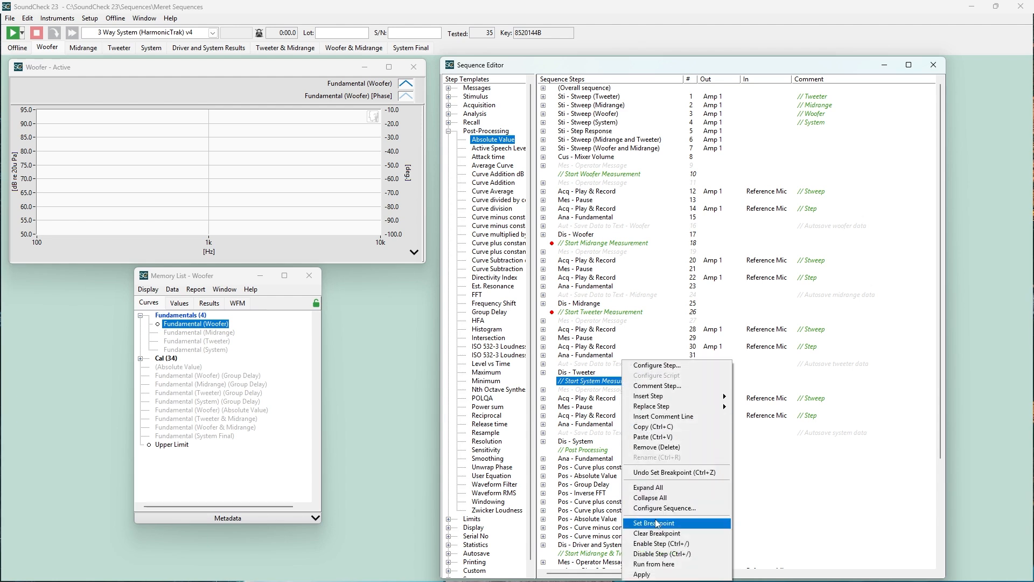
{"action": "left_click", "coordinate": [657, 524]}
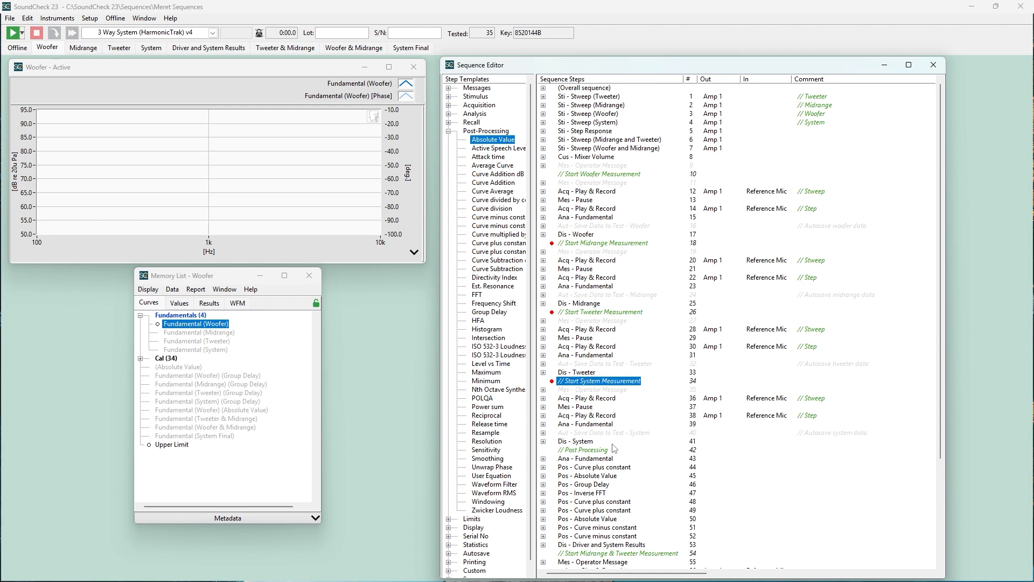
{"action": "left_click", "coordinate": [602, 452]}
{"action": "right_click", "coordinate": [601, 453]}
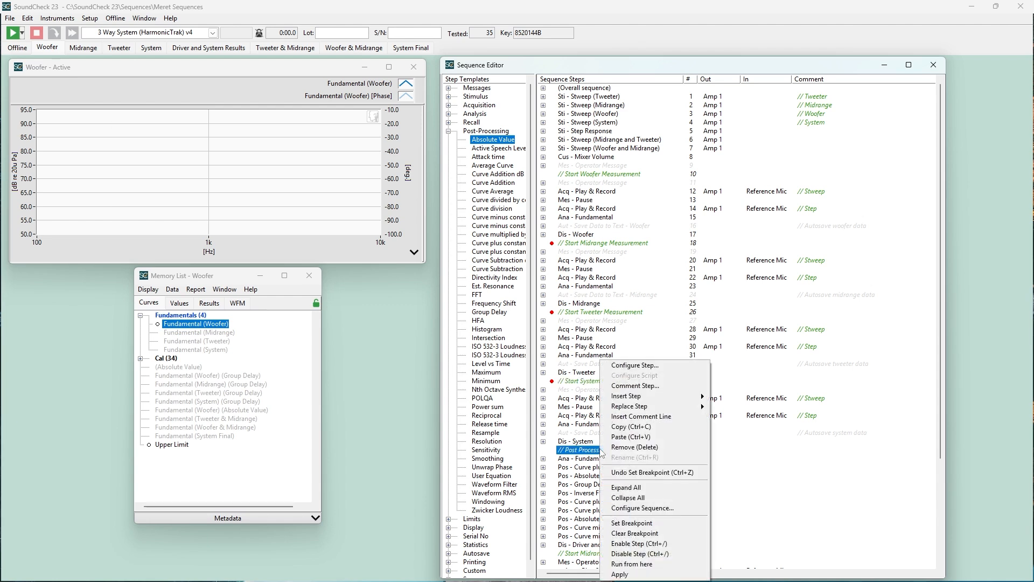
{"action": "left_click", "coordinate": [652, 523]}
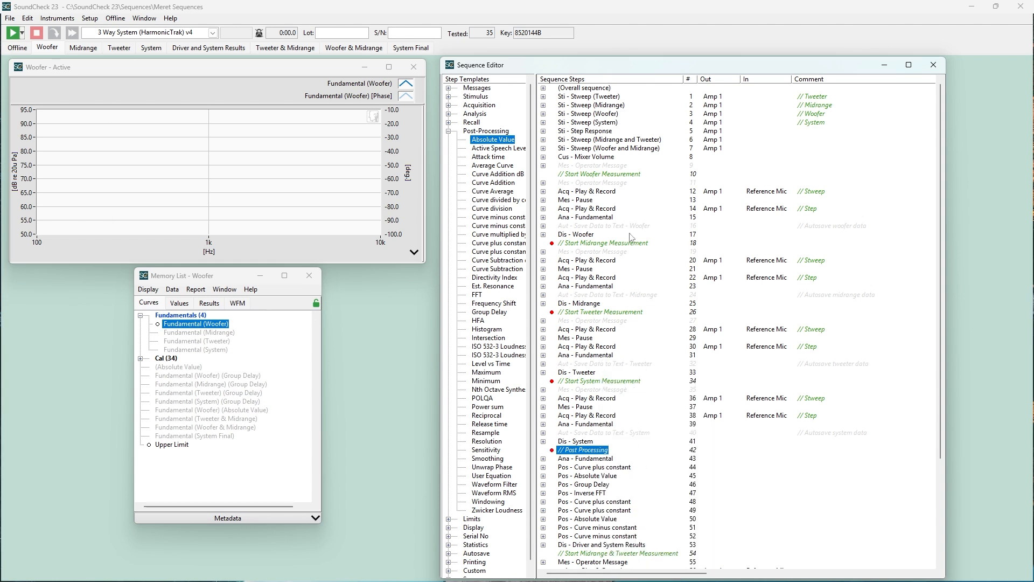
Run the sequence to the midrange breakpoint and advance through the midrange measurement one step at a time
{"action": "left_click", "coordinate": [13, 34]}
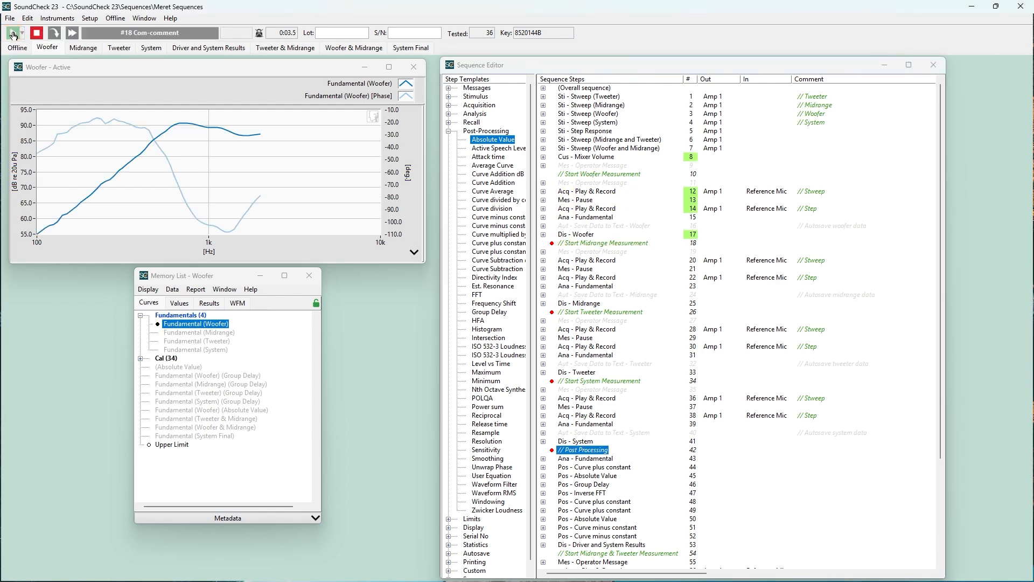
{"action": "left_click", "coordinate": [55, 34]}
{"action": "left_click", "coordinate": [55, 34]}
{"action": "left_click", "coordinate": [55, 34]}
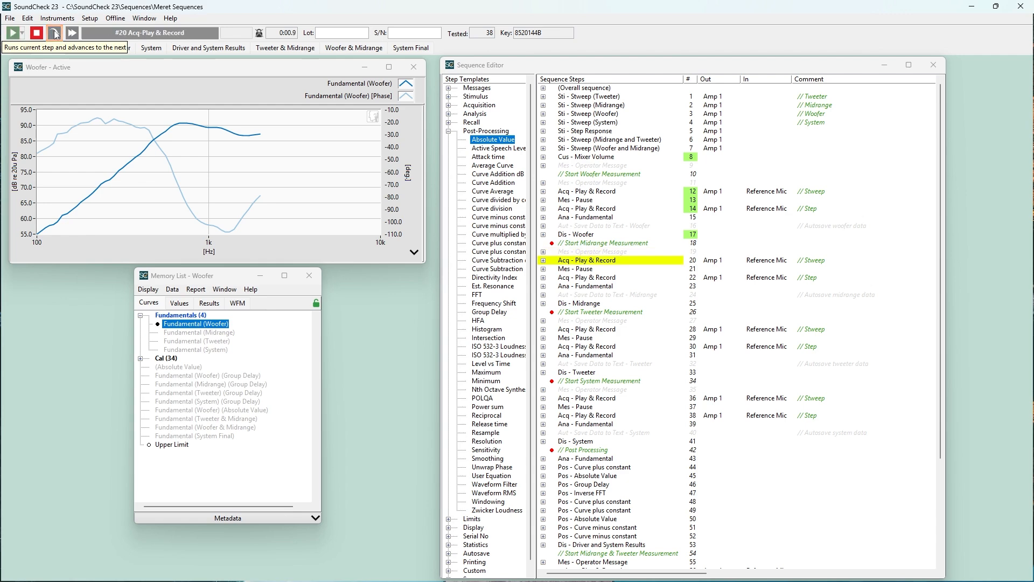
{"action": "left_click", "coordinate": [55, 33]}
{"action": "left_click", "coordinate": [55, 34]}
{"action": "left_click", "coordinate": [55, 34]}
{"action": "left_click", "coordinate": [55, 34]}
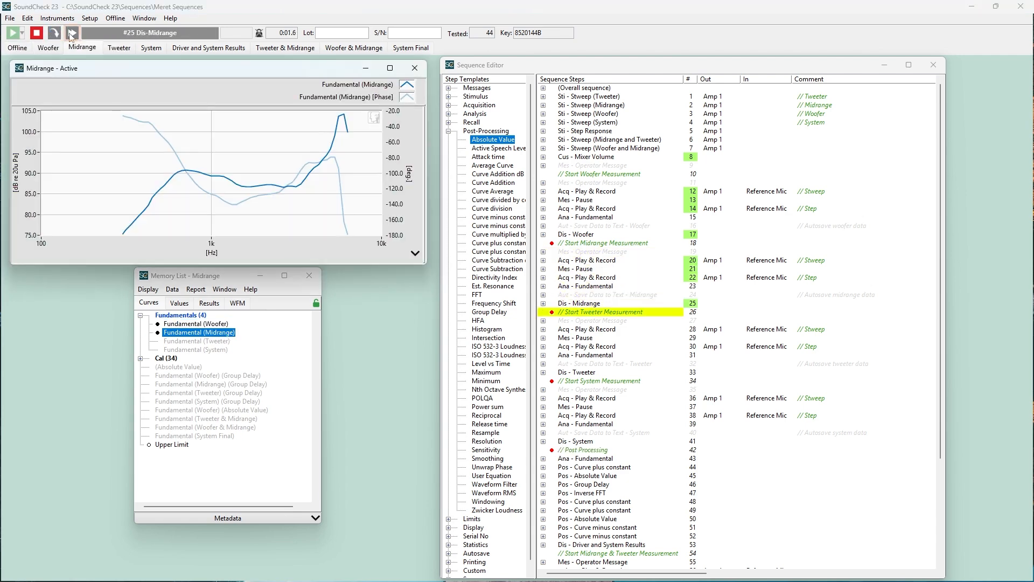
Continue the run from the tweeter breakpoint through the tweeter measurement, and stop the sequence
{"action": "left_click", "coordinate": [74, 34]}
{"action": "left_click", "coordinate": [73, 34]}
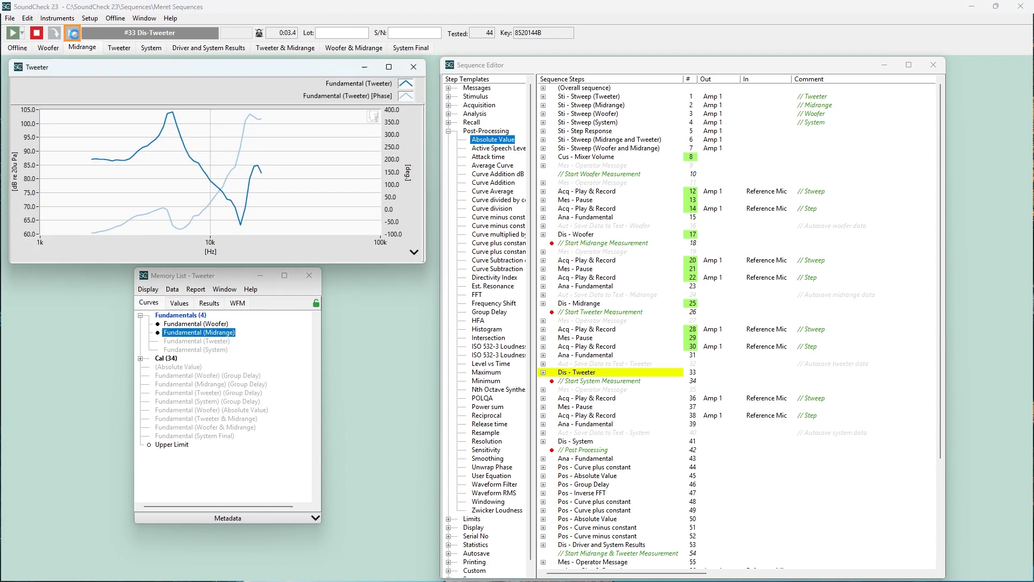
{"action": "left_click", "coordinate": [40, 37]}
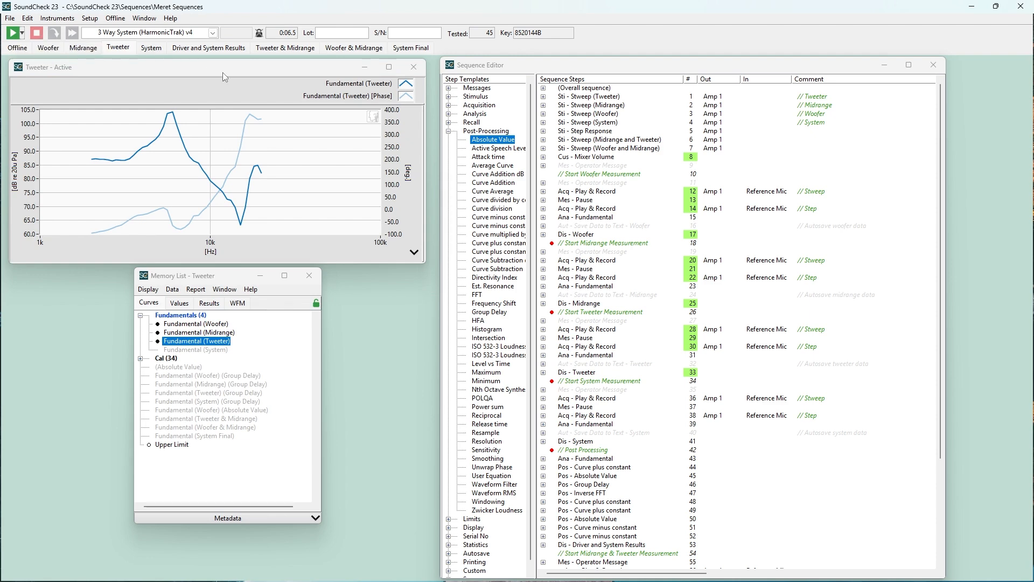
Enable the Operator Message step below Start Woofer Measurement, number 11, and disable it again
{"action": "right_click", "coordinate": [592, 183]}
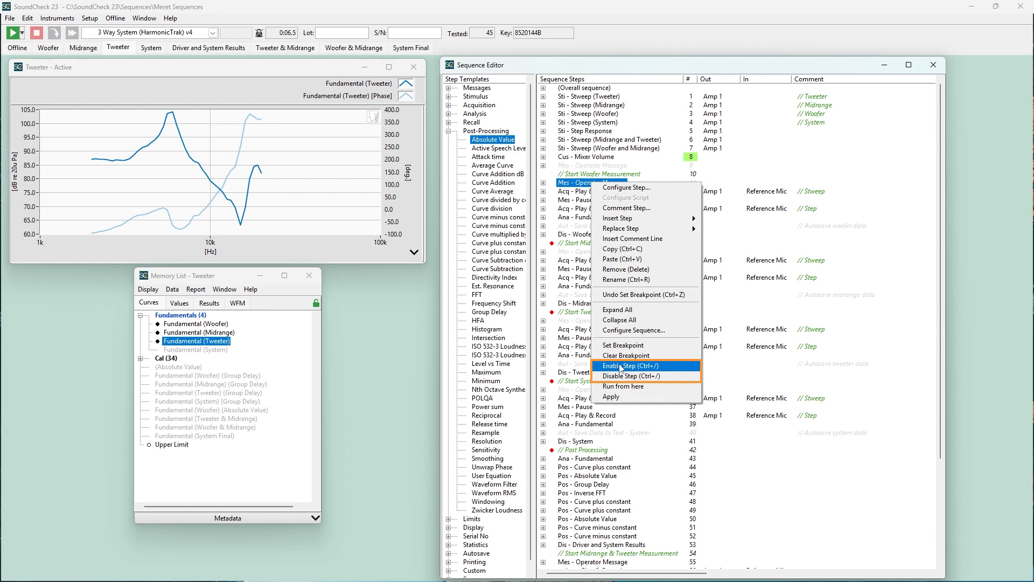
{"action": "left_click", "coordinate": [621, 367]}
{"action": "right_click", "coordinate": [602, 186]}
{"action": "left_click", "coordinate": [630, 377]}
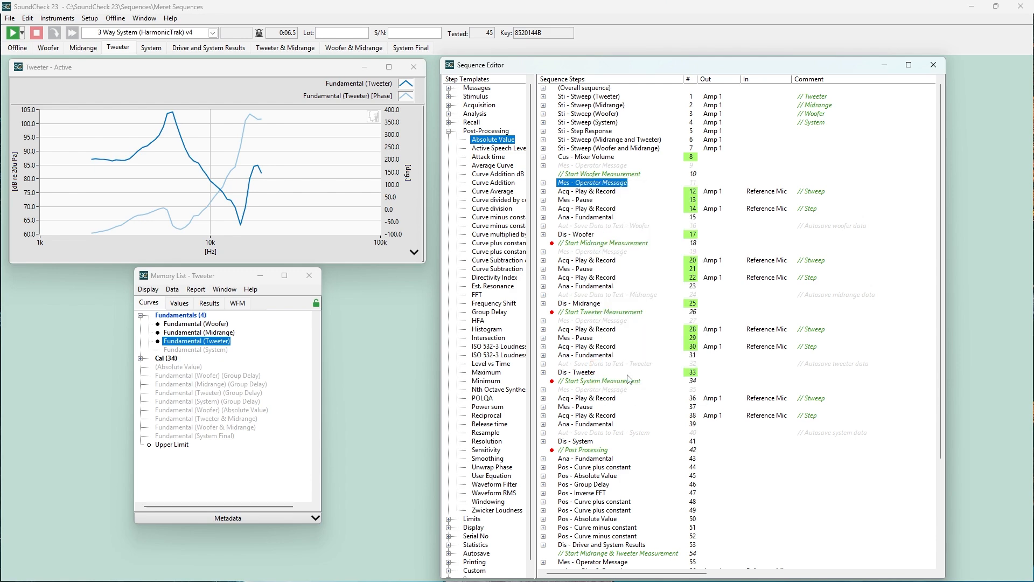
Run the sequence starting from the tweeter Operator Message step, number 27
{"action": "left_click", "coordinate": [602, 296]}
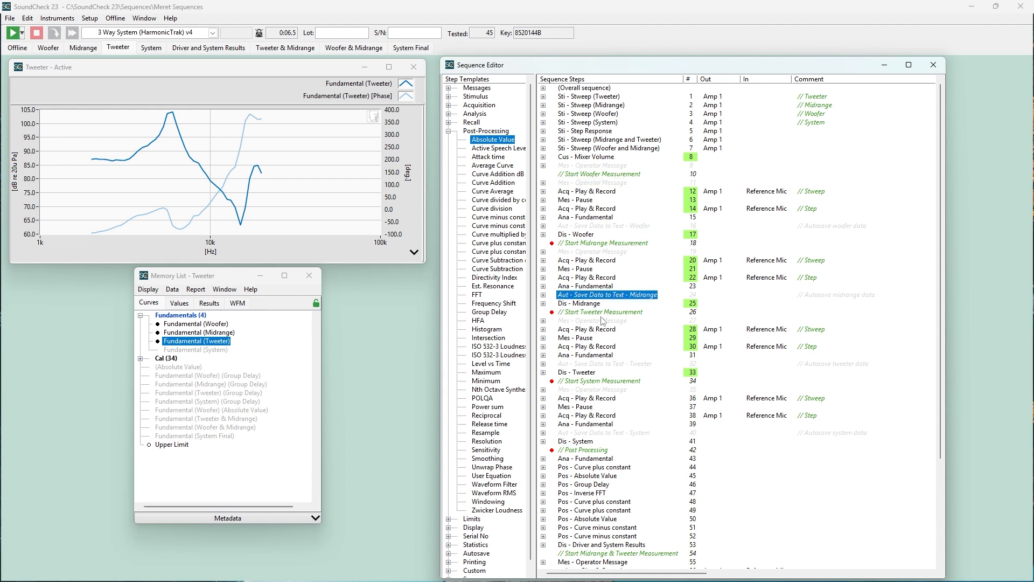
{"action": "left_click", "coordinate": [602, 322]}
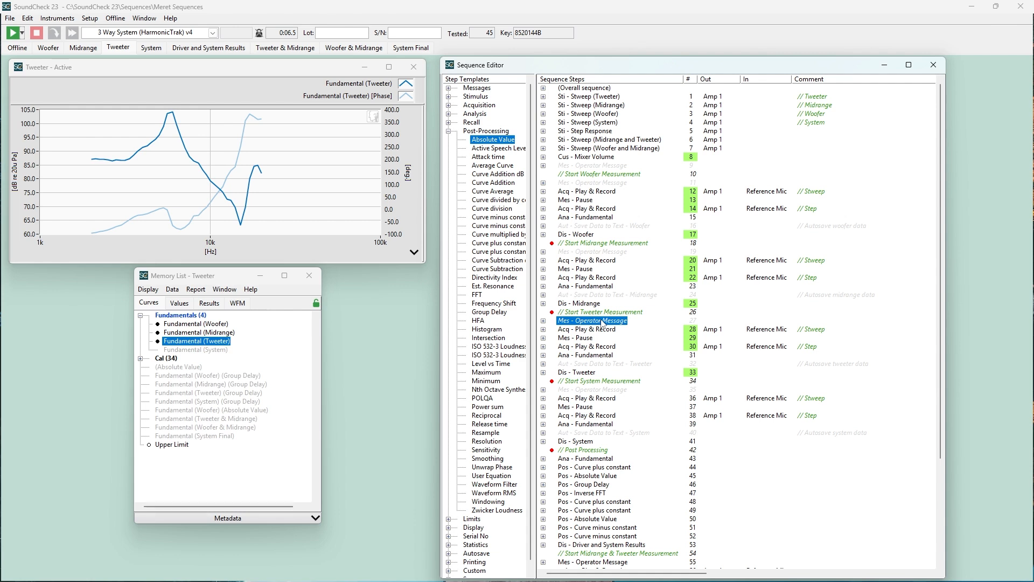
{"action": "scroll", "coordinate": [602, 323], "scroll_direction": "down", "scroll_amount": 1}
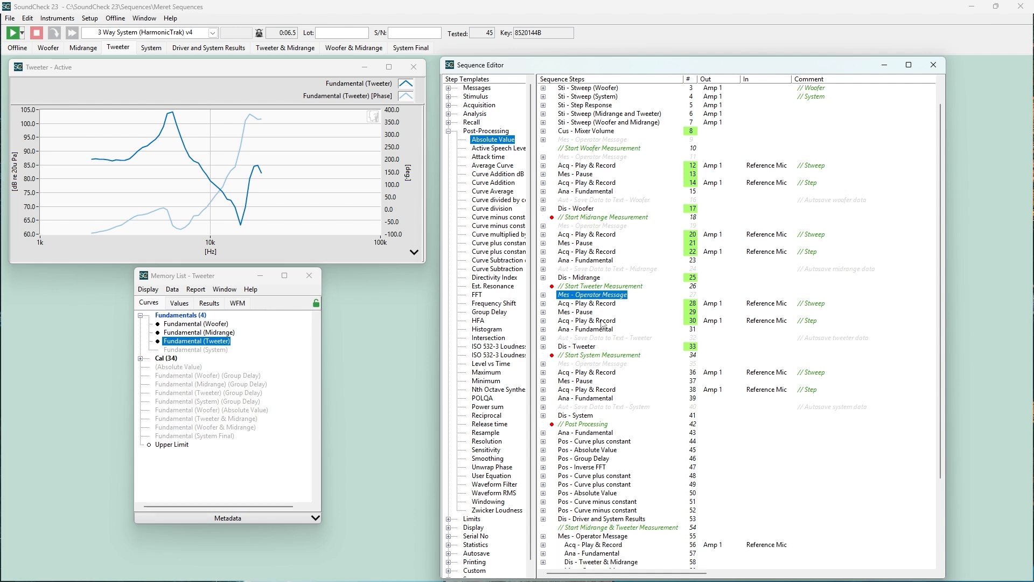
{"action": "right_click", "coordinate": [597, 297]}
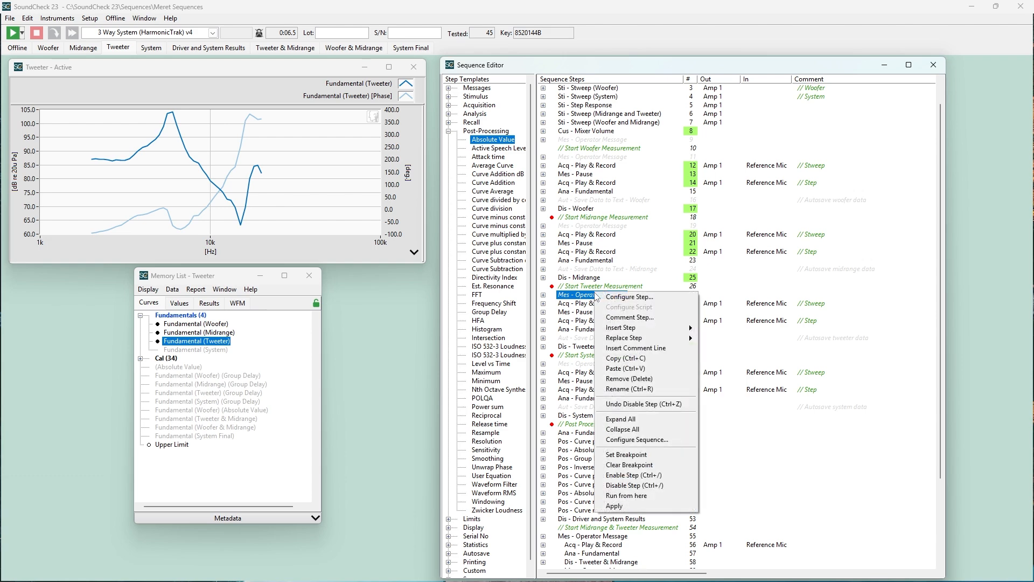
{"action": "left_click", "coordinate": [651, 499]}
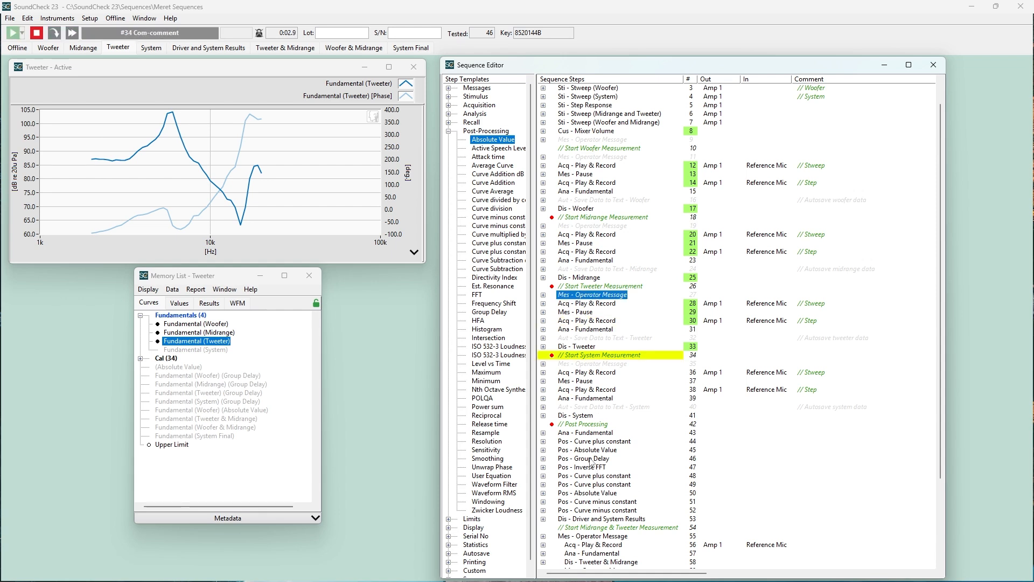
Apply only the second system Play & Record step, number 38, and stop the sequence
{"action": "left_click", "coordinate": [582, 391]}
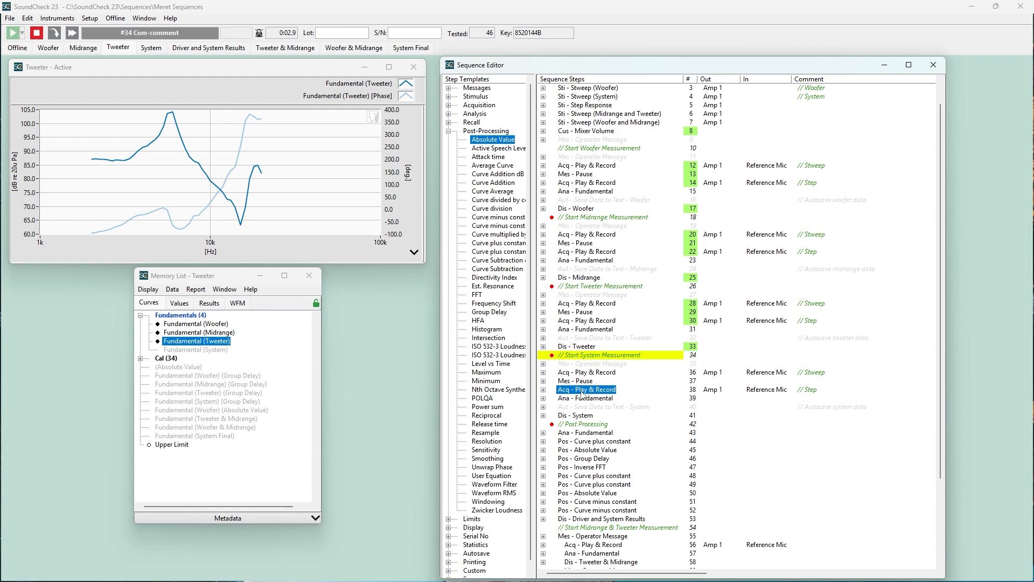
{"action": "right_click", "coordinate": [582, 393]}
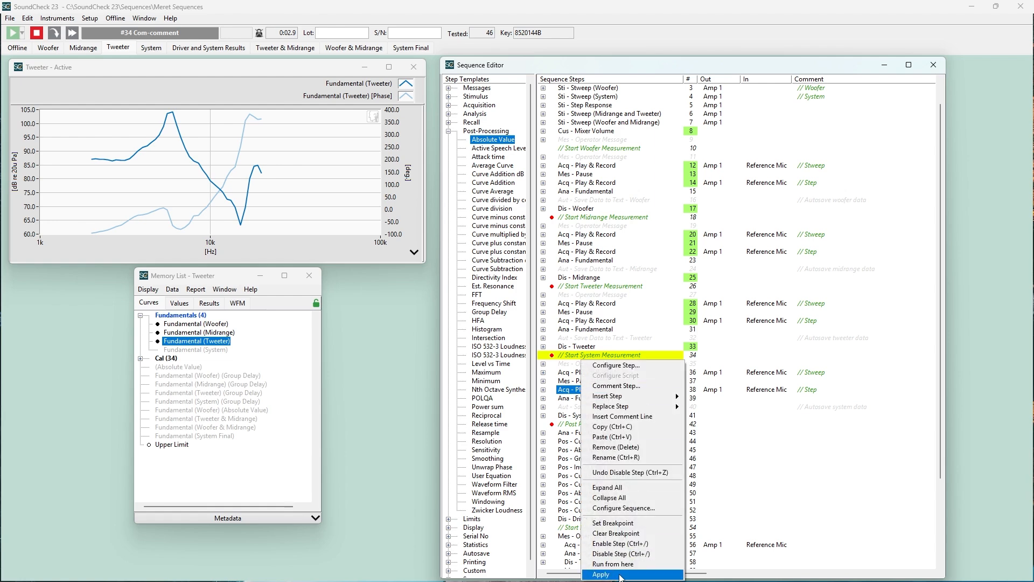
{"action": "left_click", "coordinate": [601, 574]}
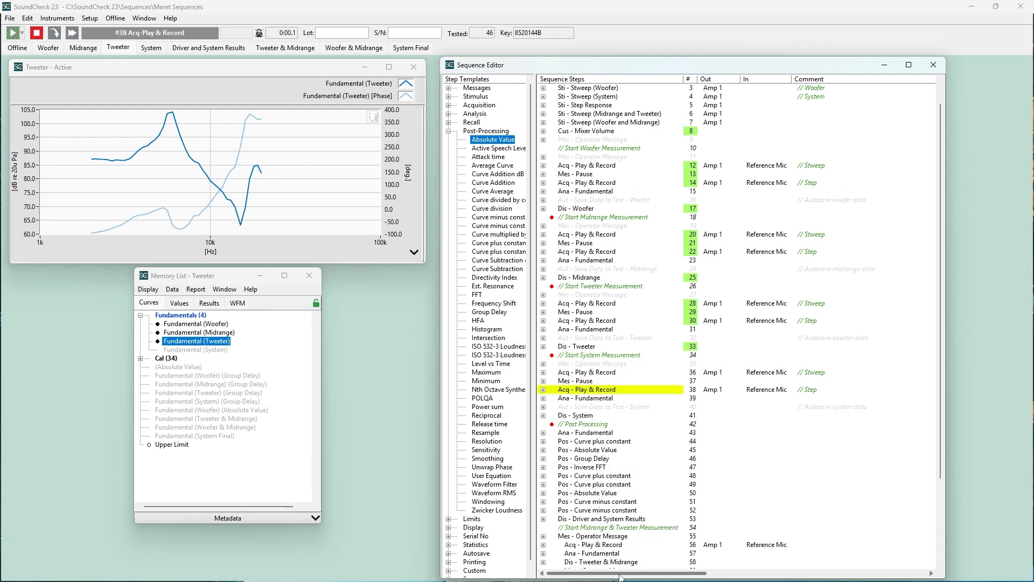
{"action": "left_click", "coordinate": [449, 132]}
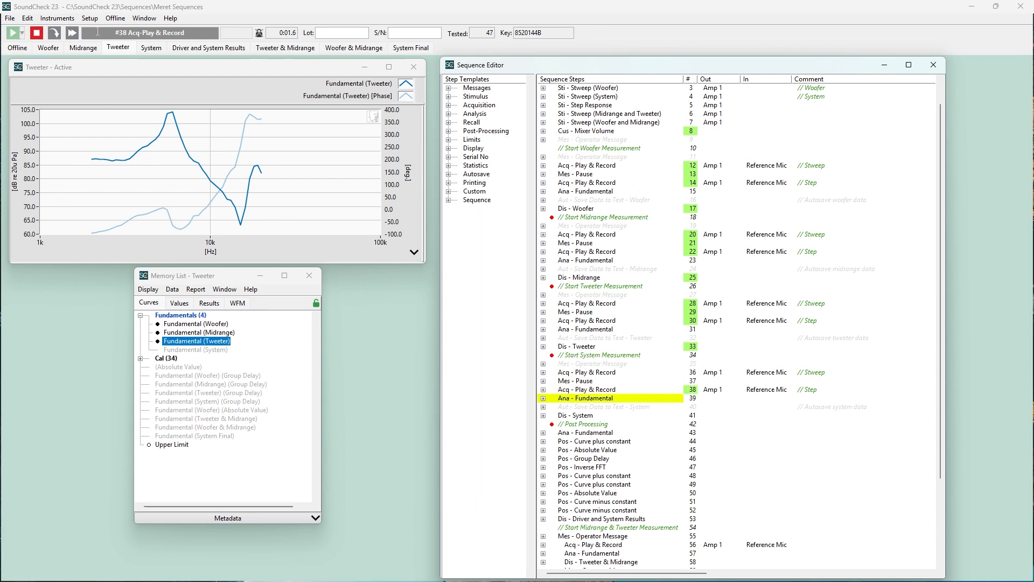
{"action": "left_click", "coordinate": [39, 33]}
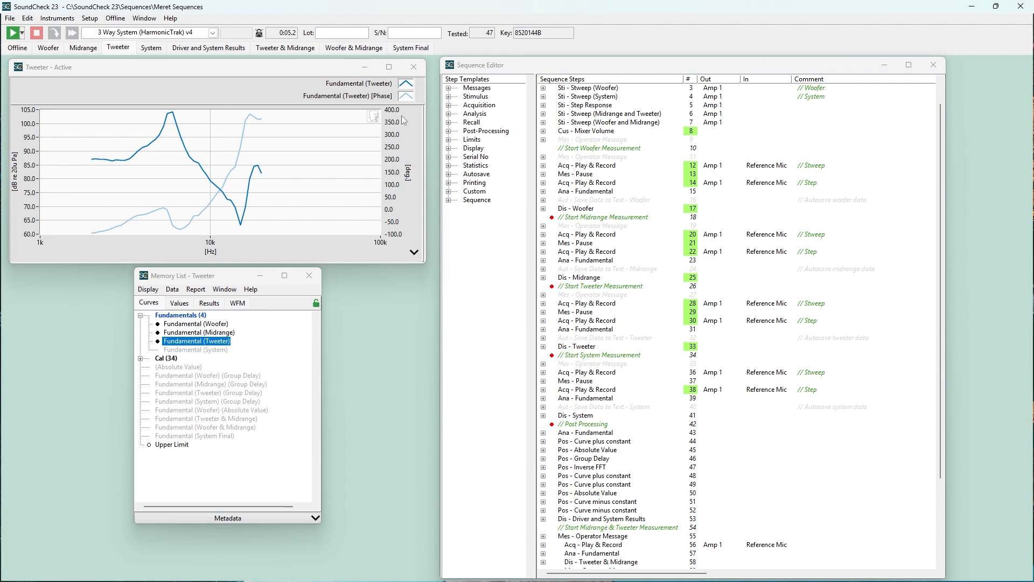
Insert the first four Operator Numeric steps of the 2 Way System (HarmonicTrak) sequence template after Curve minus constant step 51
{"action": "left_click", "coordinate": [448, 200]}
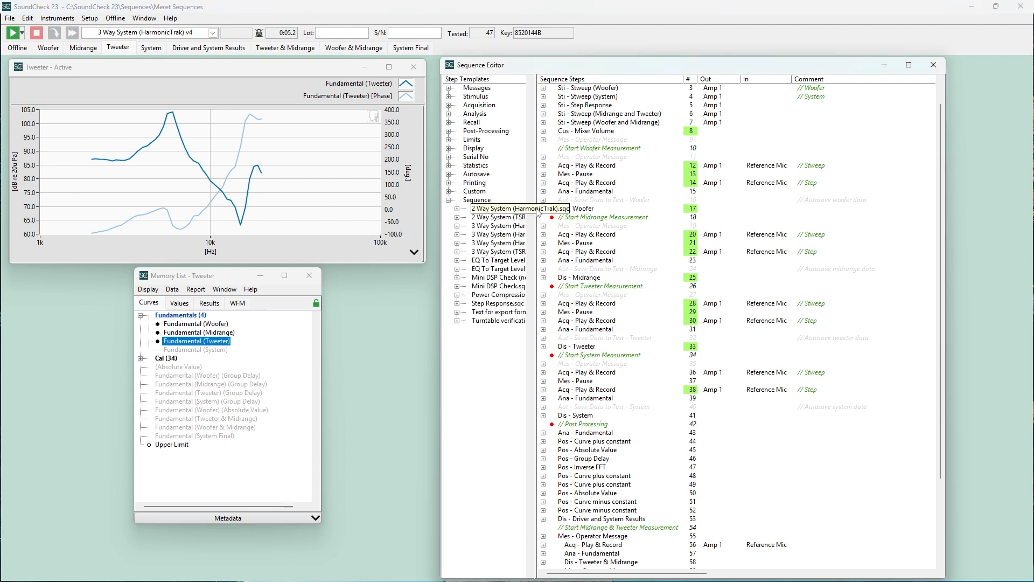
{"action": "left_click_drag", "start_coordinate": [537, 214], "coordinate": [558, 214]}
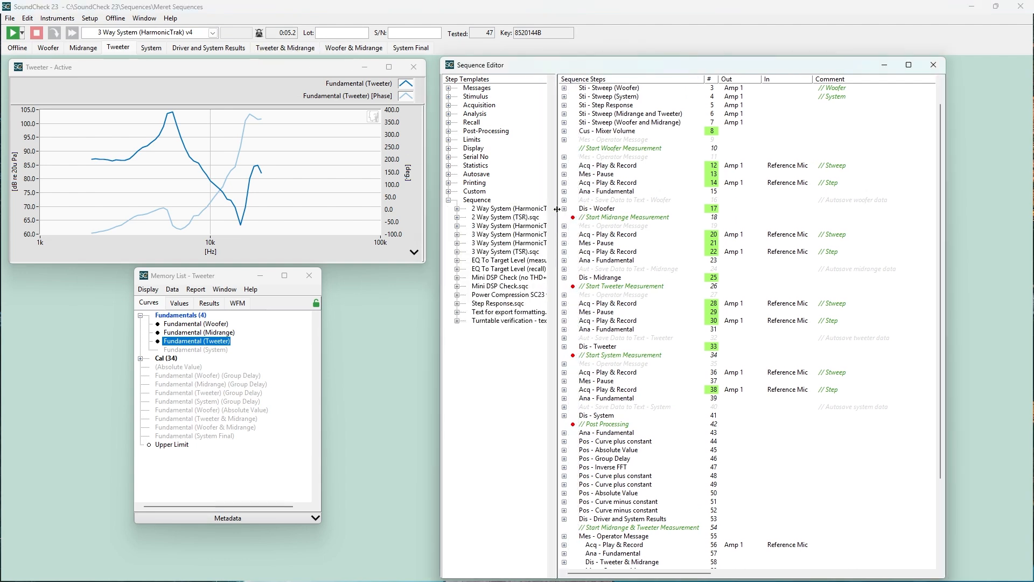
{"action": "left_click", "coordinate": [456, 208]}
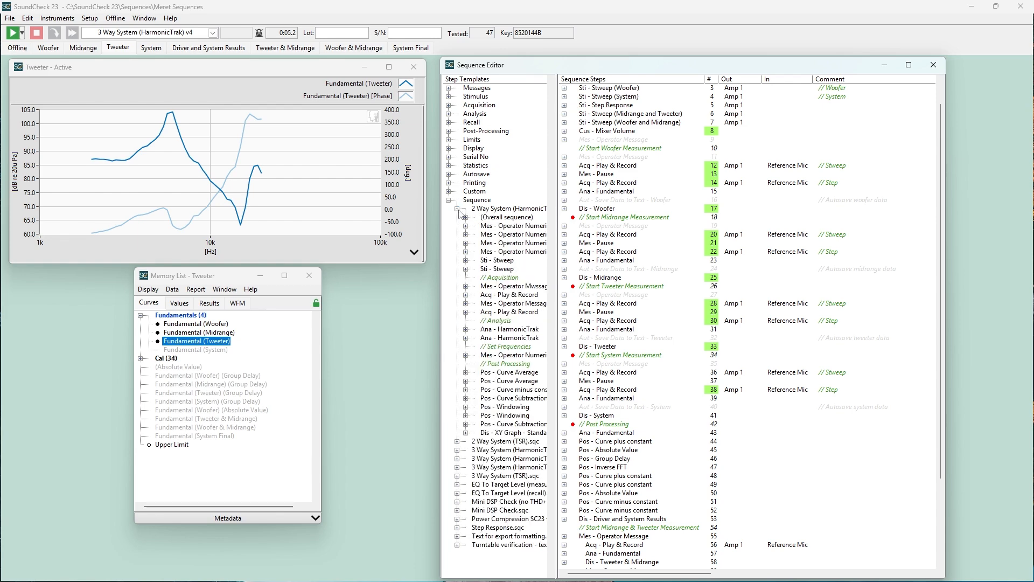
{"action": "left_click_drag", "start_coordinate": [512, 229], "coordinate": [635, 499]}
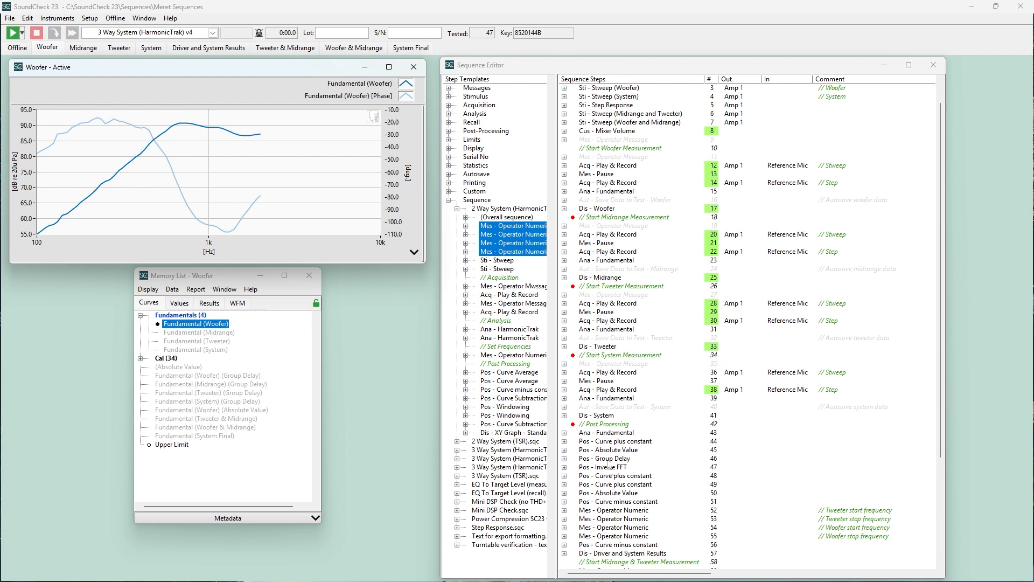
Insert the entire 3 Way System (TSR).sqc sequence as a step after Fundamental analysis step 43, and toggle its details
{"action": "left_click", "coordinate": [458, 209]}
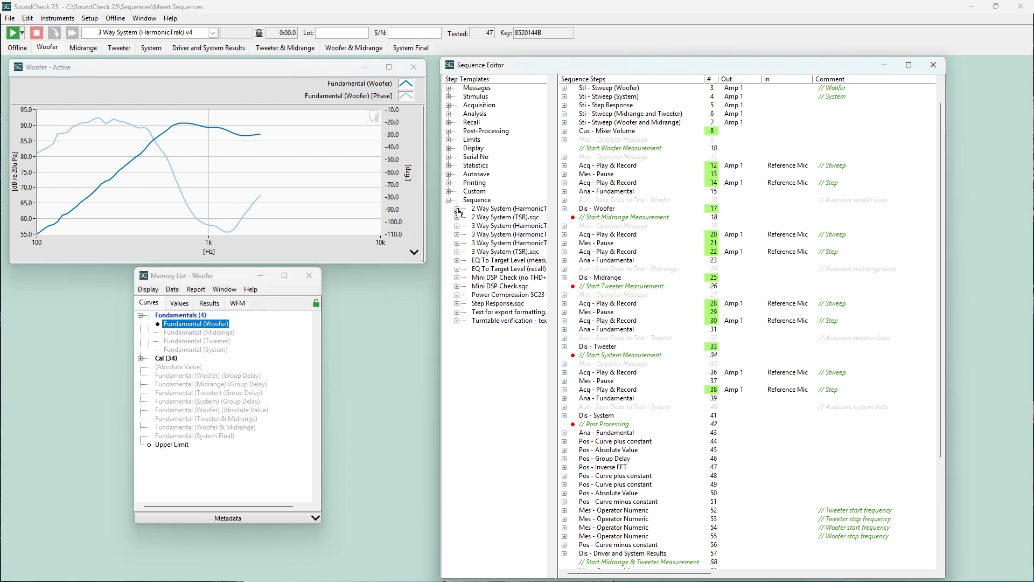
{"action": "left_click", "coordinate": [504, 252]}
{"action": "left_click_drag", "start_coordinate": [506, 254], "coordinate": [634, 441]}
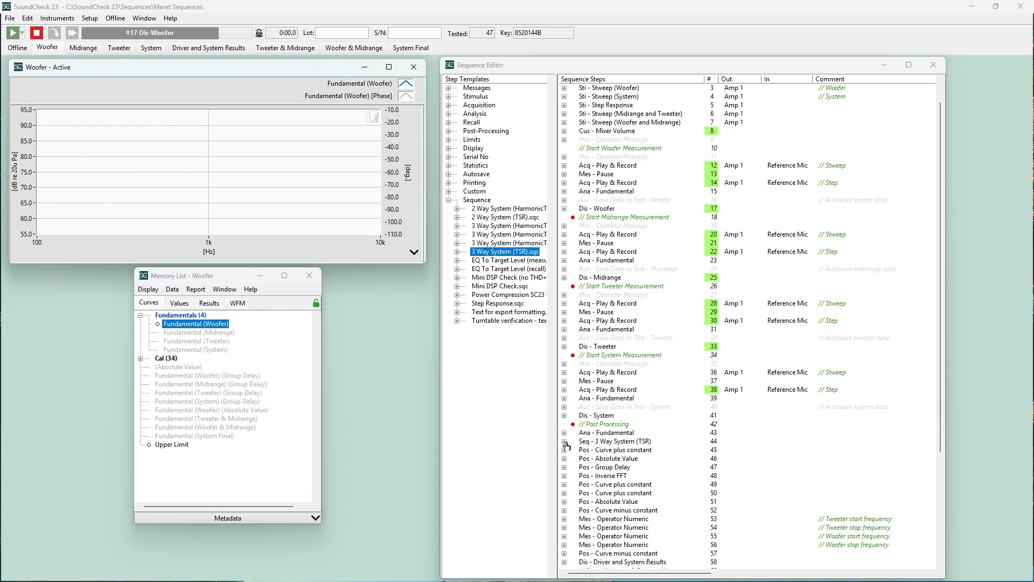
{"action": "left_click", "coordinate": [565, 441]}
{"action": "left_click", "coordinate": [565, 442]}
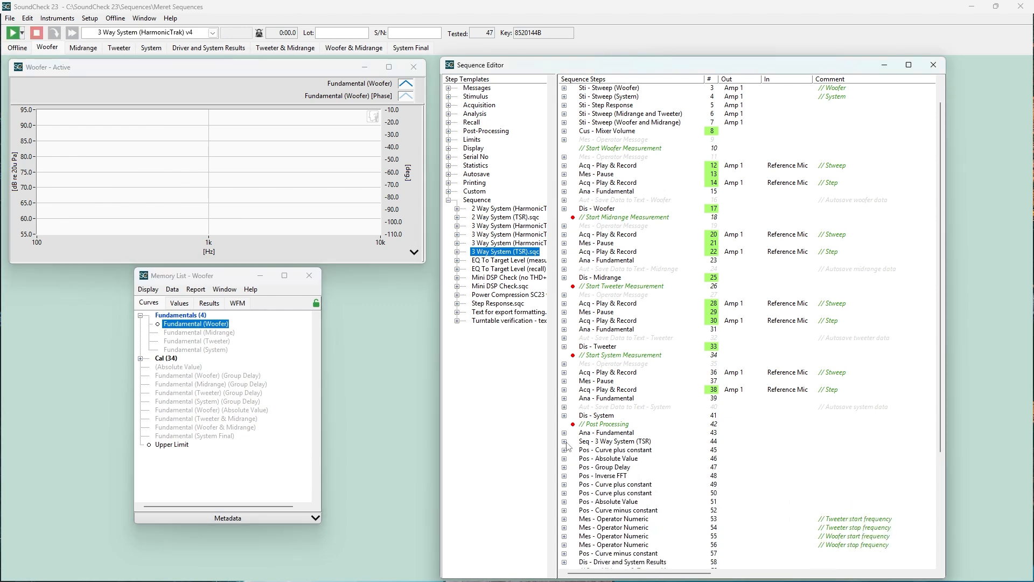